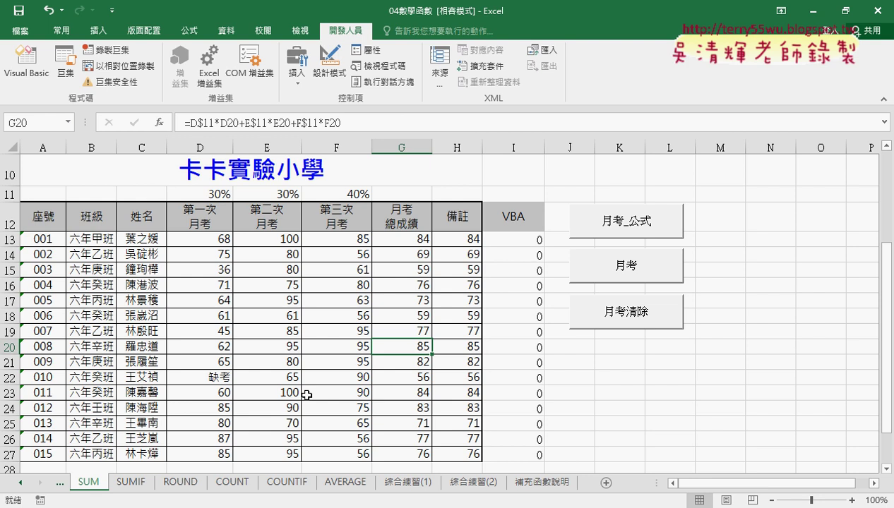
Step: On the SUMIF sheet, select cell C8 for the sales bonus total
left_click(139, 487)
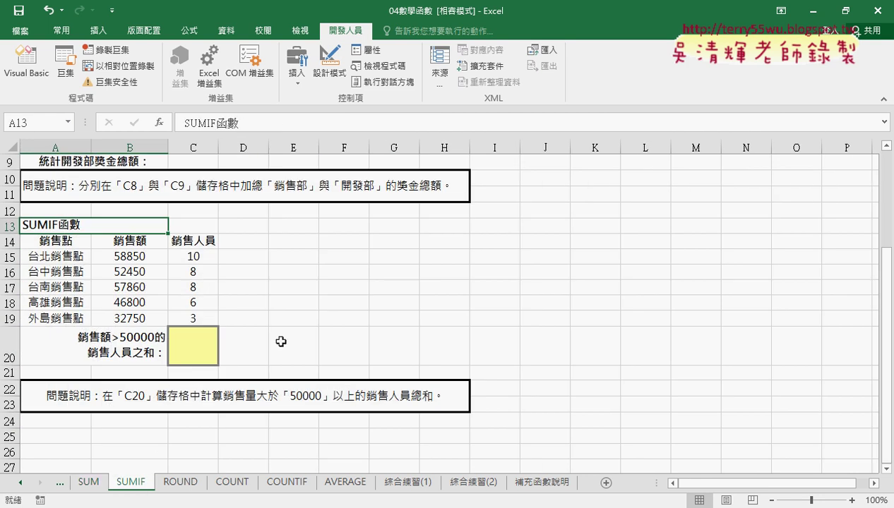
scroll(276, 337, "up", 3)
left_click(187, 269)
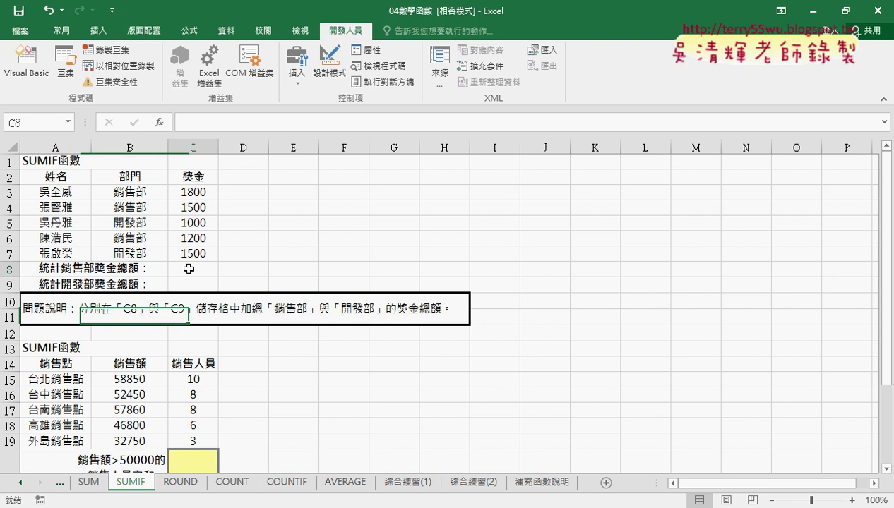
Step: Start inserting a PivotTable from the bonus table
left_click(97, 31)
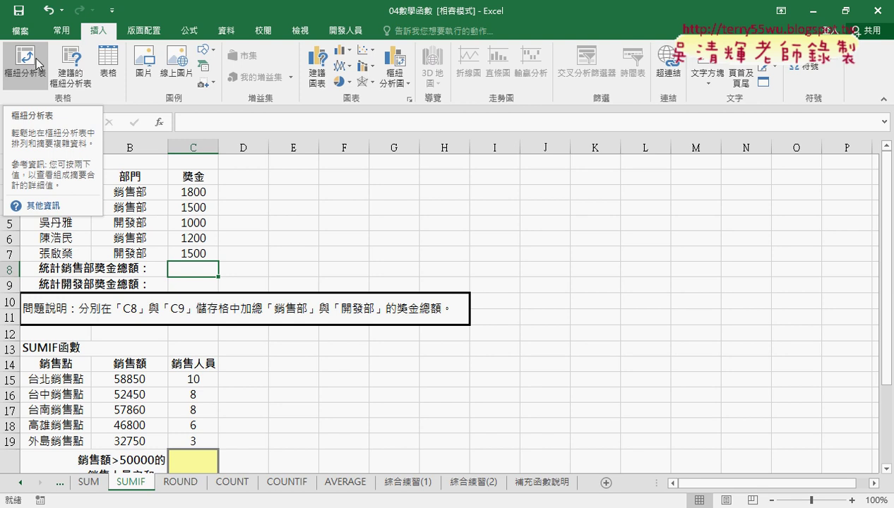
left_click(39, 65)
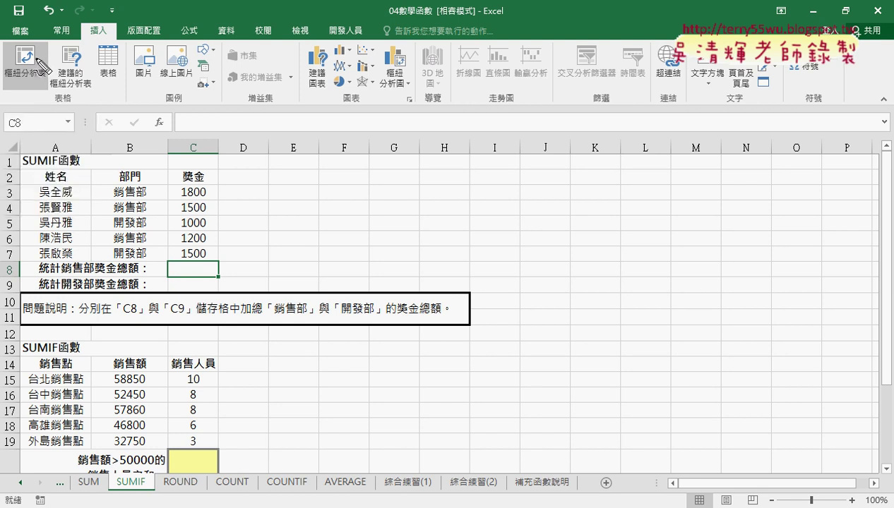
left_click_drag(55, 99, 43, 99)
left_click_drag(159, 209, 67, 97)
mouse_move(67, 97)
left_mouse_down()
mouse_move(68, 134)
mouse_move(106, 120)
left_mouse_up()
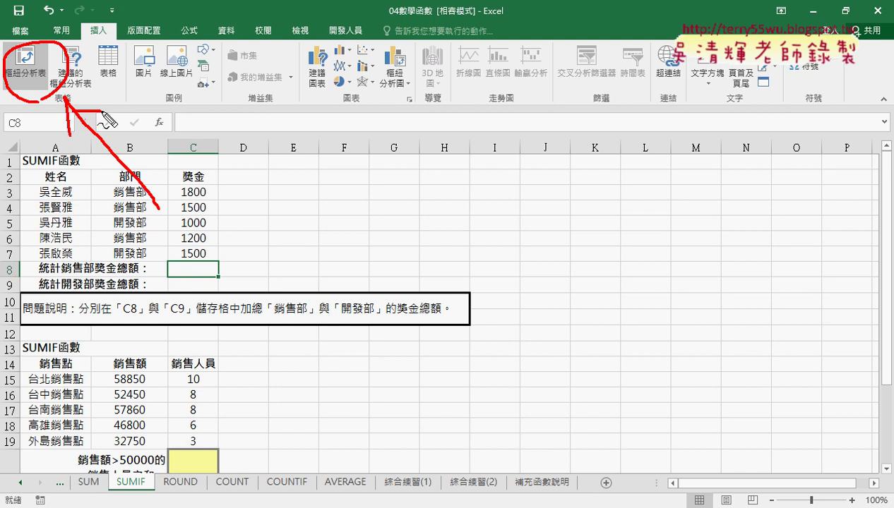
Step: Cancel the PivotTable and bring the 02_市場調查分析 document in Chrome to the front
key("Escape")
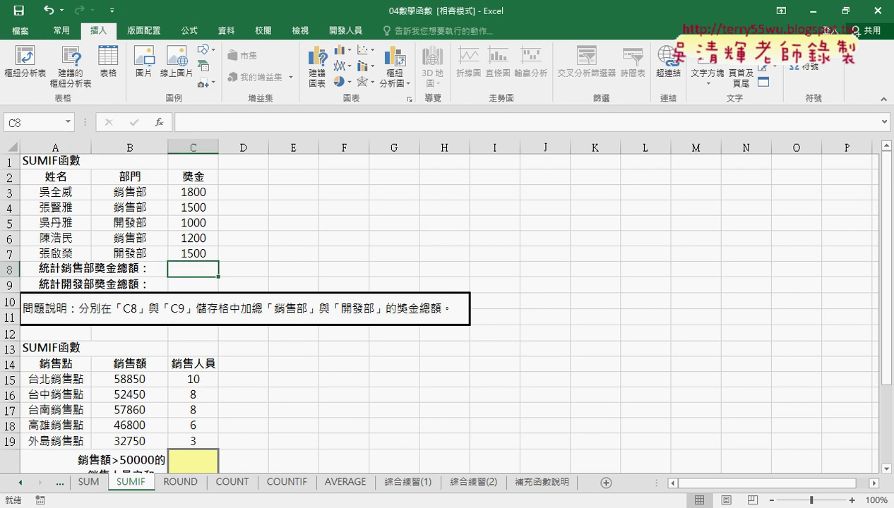
mouse_move(223, 507)
left_click(223, 459)
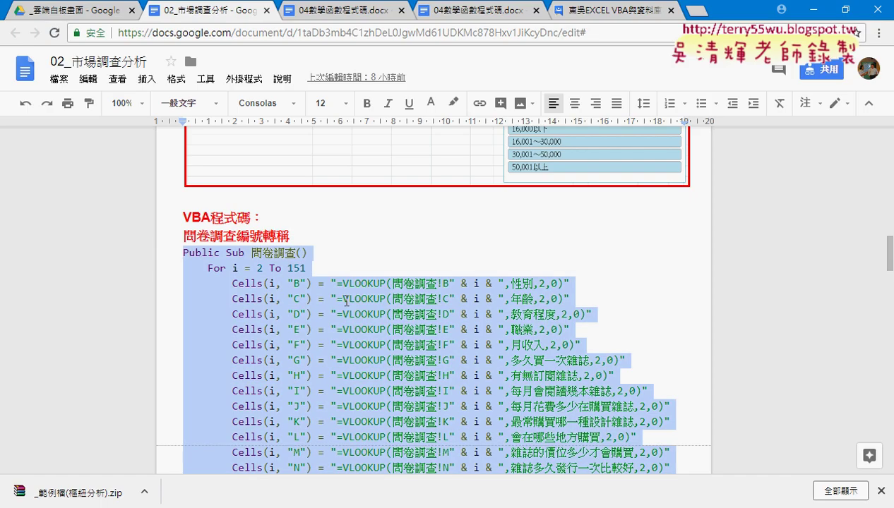
Step: In Google Drive, go up a level and open the 樞紐分析基礎班 folder
left_click(88, 15)
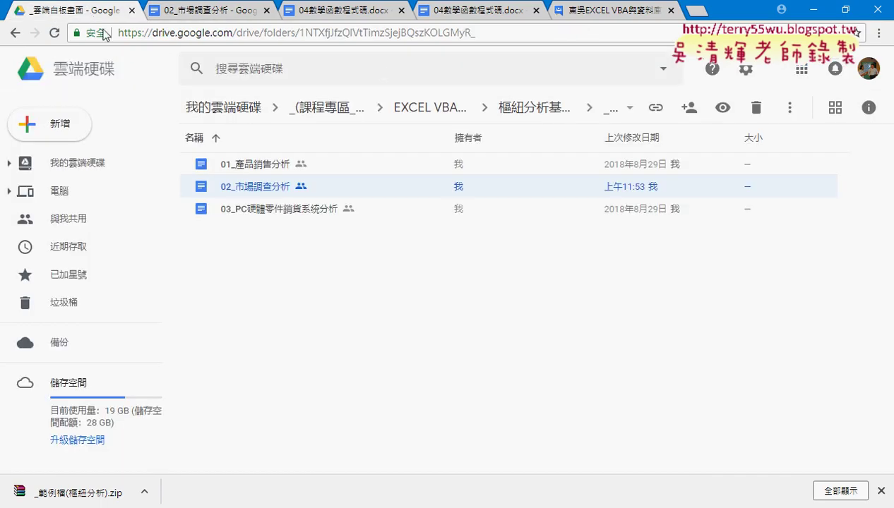
left_click(438, 113)
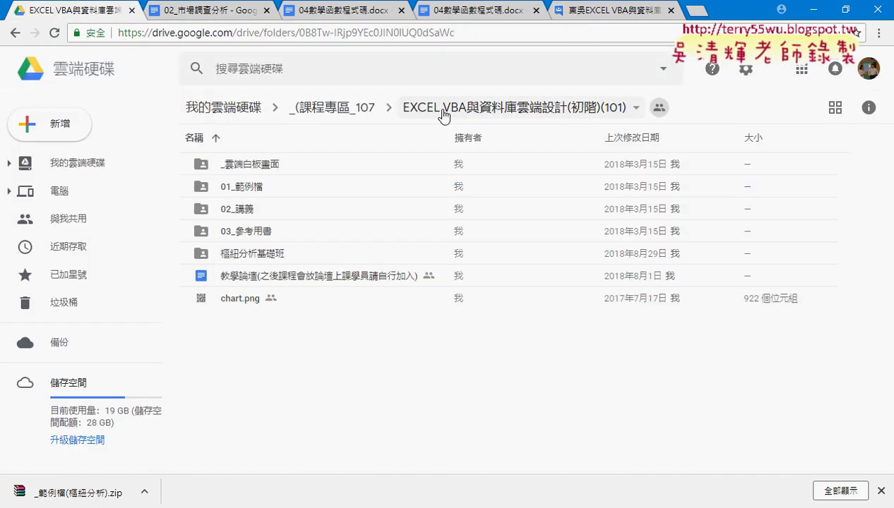
left_click(279, 260)
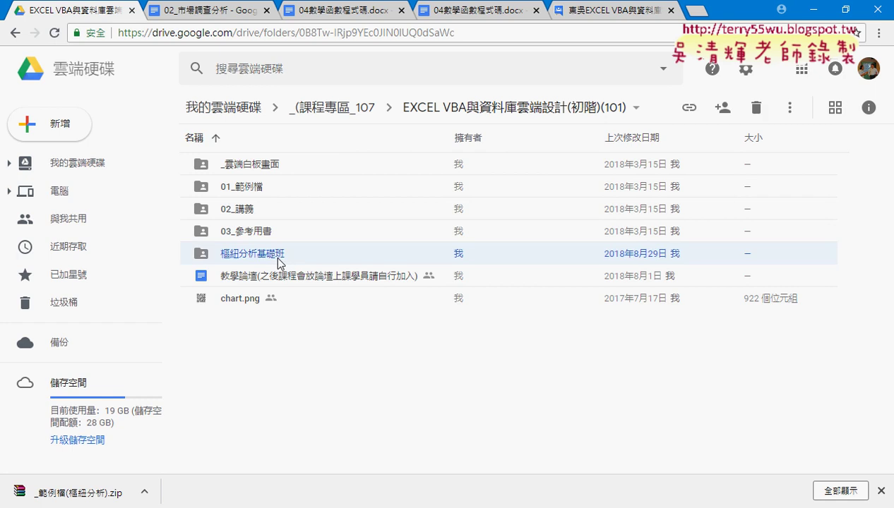
double_click(278, 259)
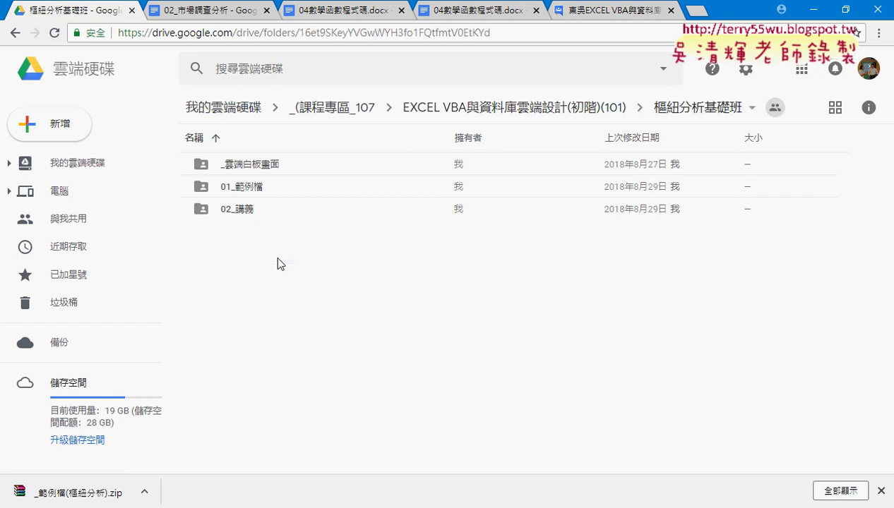
Step: Preview the EXCEL樞紐分析基礎班講義.pdf handout in 02_講義, then return to 樞紐分析基礎班
double_click(255, 213)
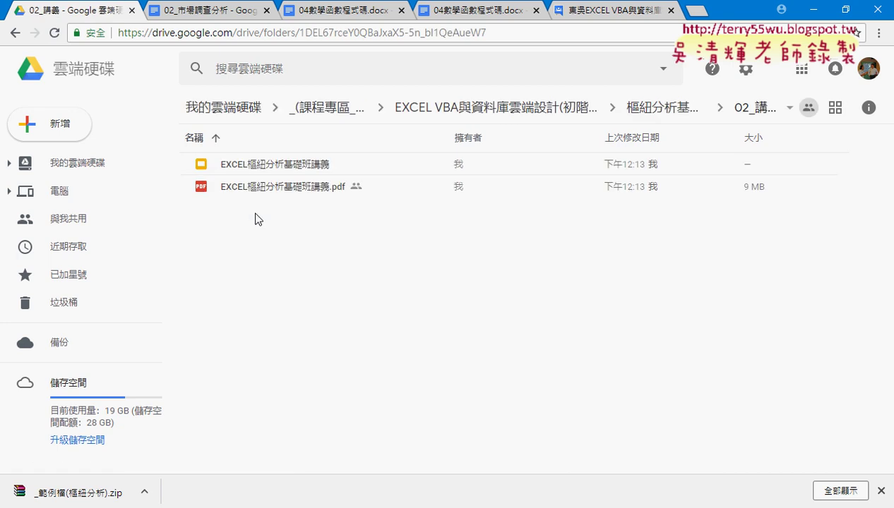
double_click(280, 185)
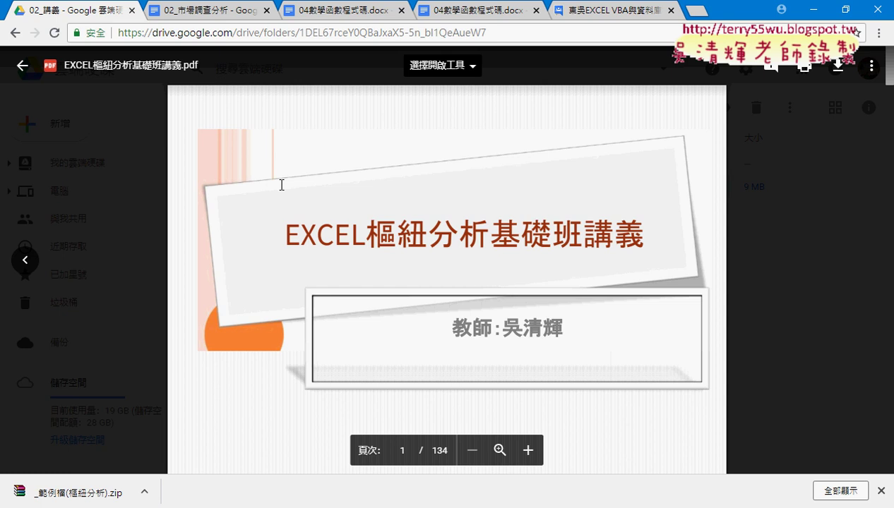
left_click(23, 65)
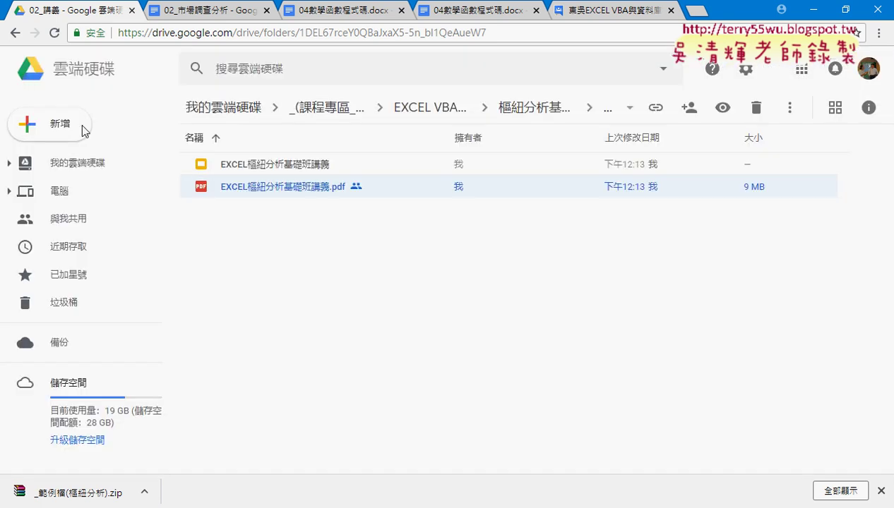
left_click(14, 32)
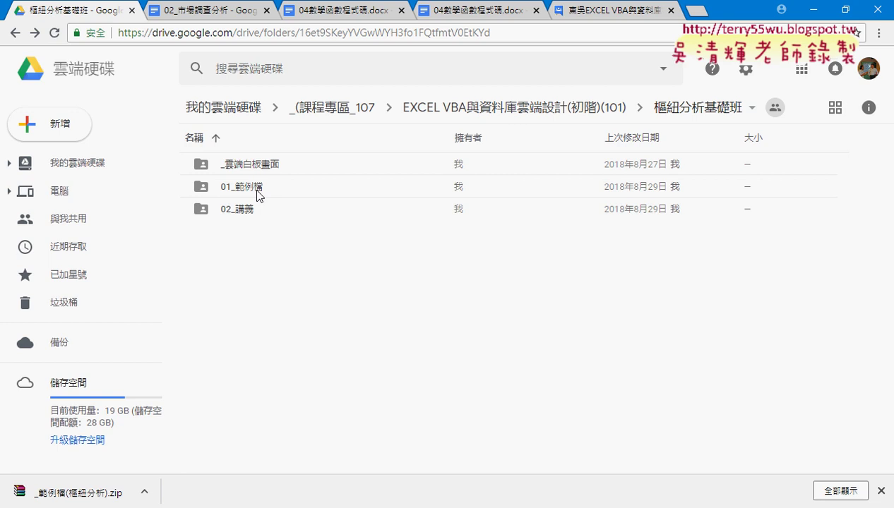
Step: Open 01_範例檔 and show the downloaded _範例檔(樞紐分析).zip in its folder
double_click(258, 187)
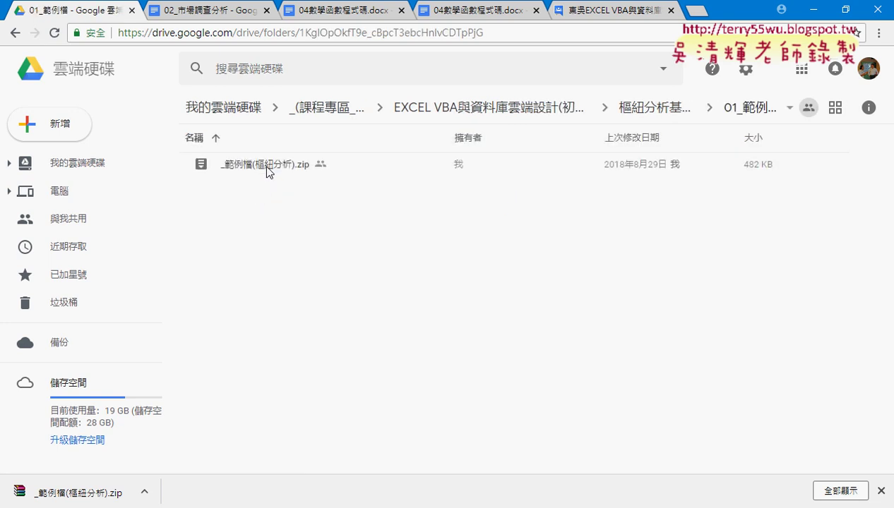
left_click(144, 492)
left_click(212, 447)
Step: Open the extracted _範例檔(樞紐分析) folder and look over the 問卷調查01 and 02 workbooks
double_click(227, 162)
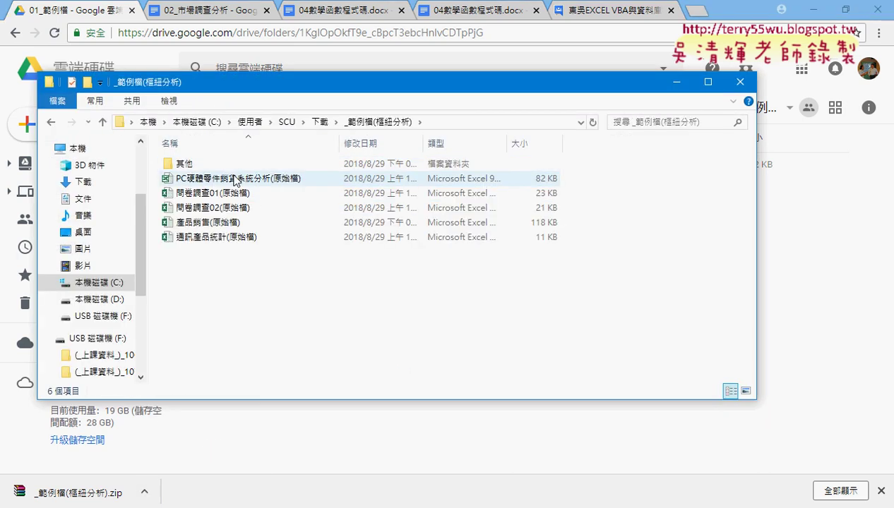
left_click(265, 193)
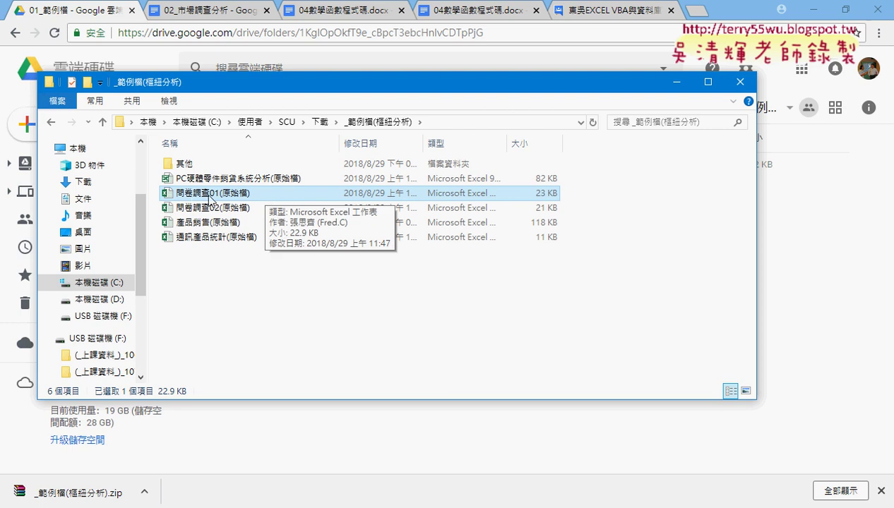
left_click(232, 212)
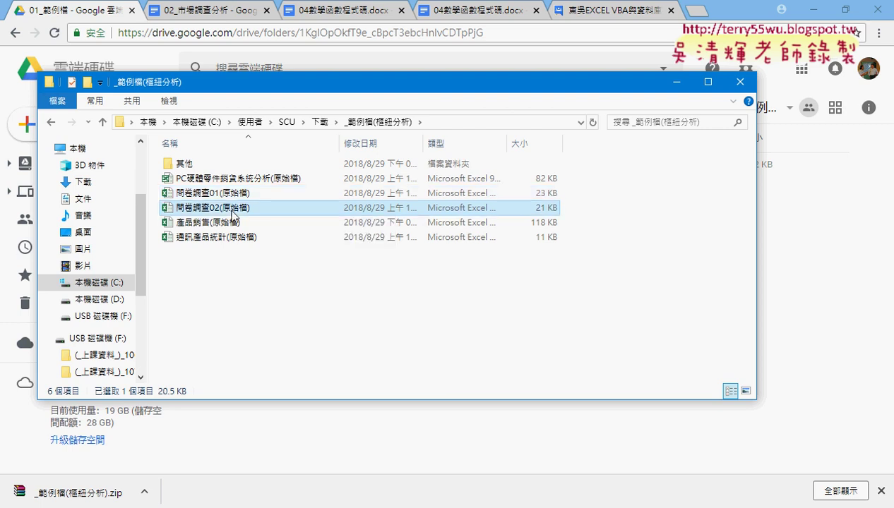
Step: Select 問卷調查01(原始檔), then switch to the open 問卷調查01OK workbook in Excel
left_click(234, 195)
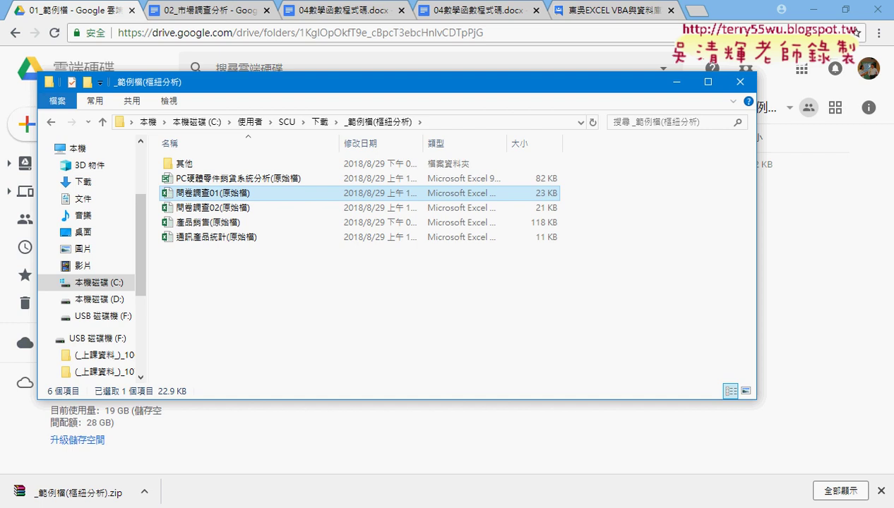
left_click(301, 506)
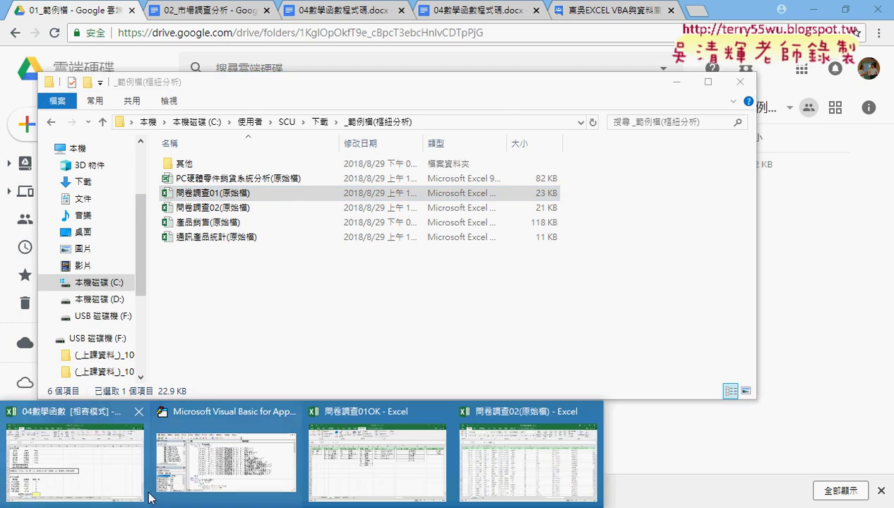
left_click(351, 457)
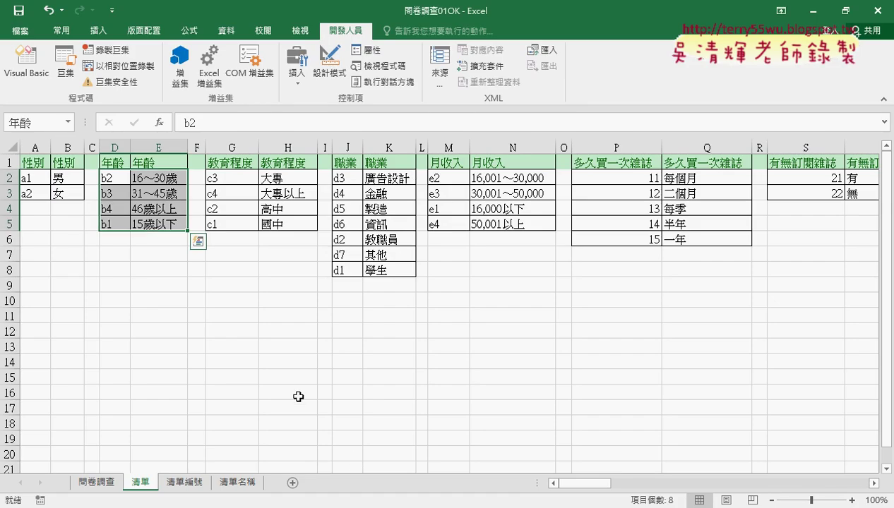
Step: Inspect the coded questionnaire number and gender entries on the 問卷調查 sheet
left_click(98, 485)
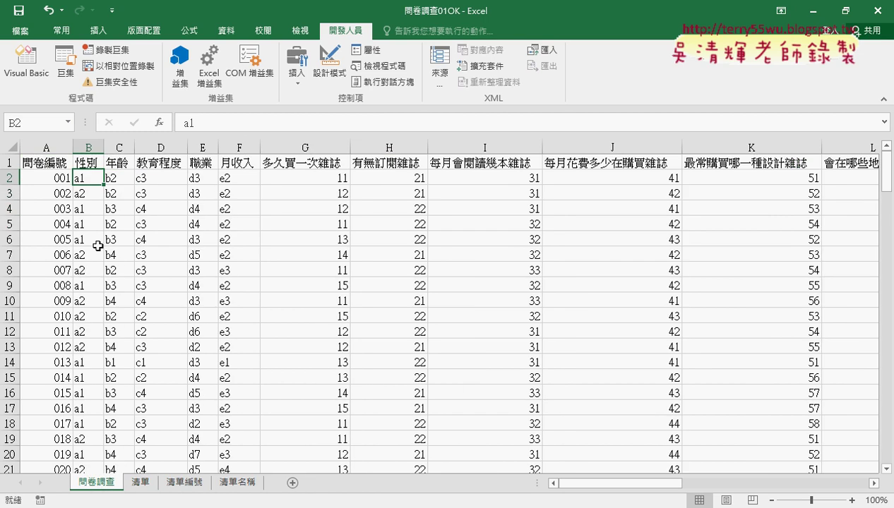
left_click(55, 182)
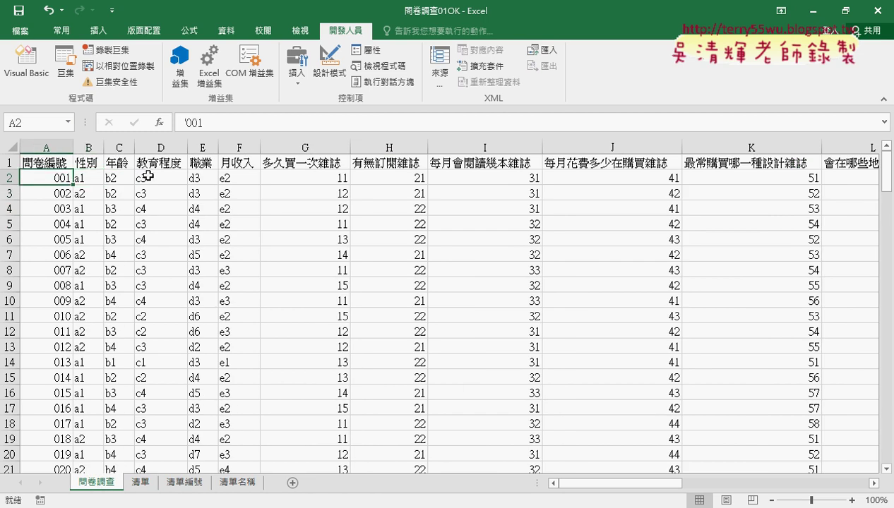
left_click(81, 181)
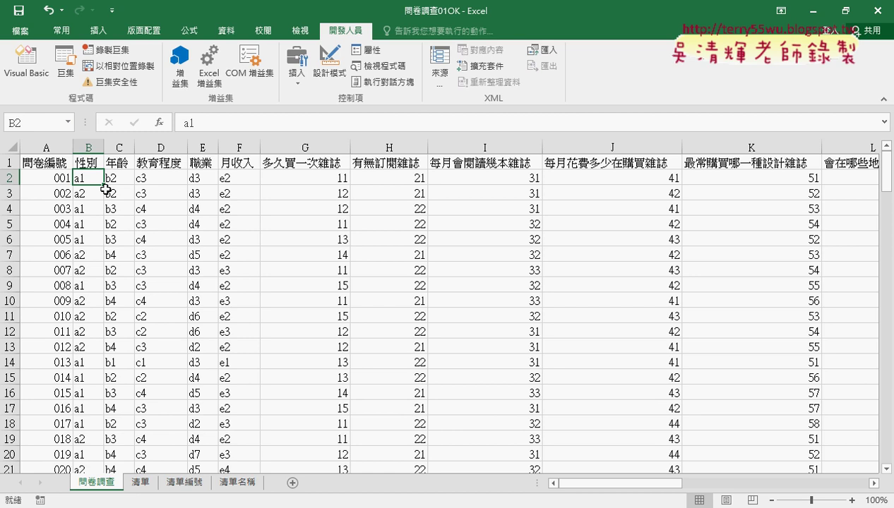
left_click_drag(106, 189, 85, 174)
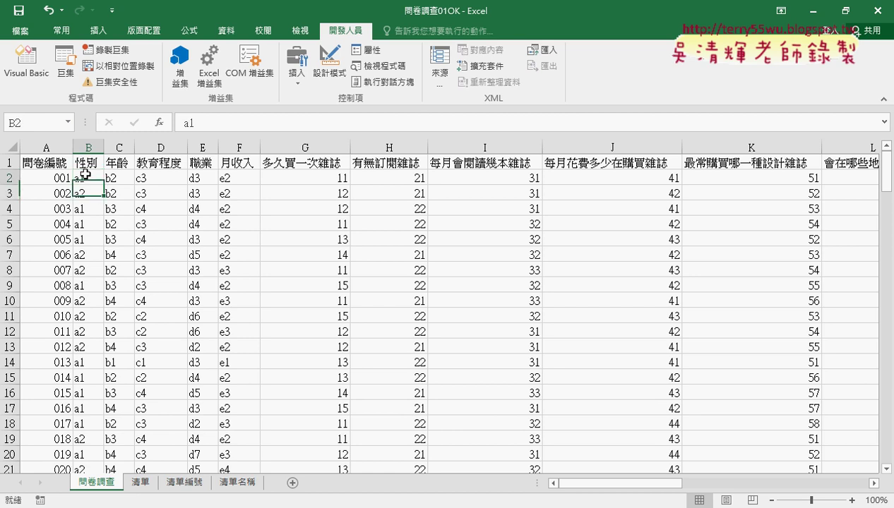
Step: On 清單, review the gender labels 男/女 and the age codes with labels like 15歲以下
left_click(149, 483)
left_click(61, 182)
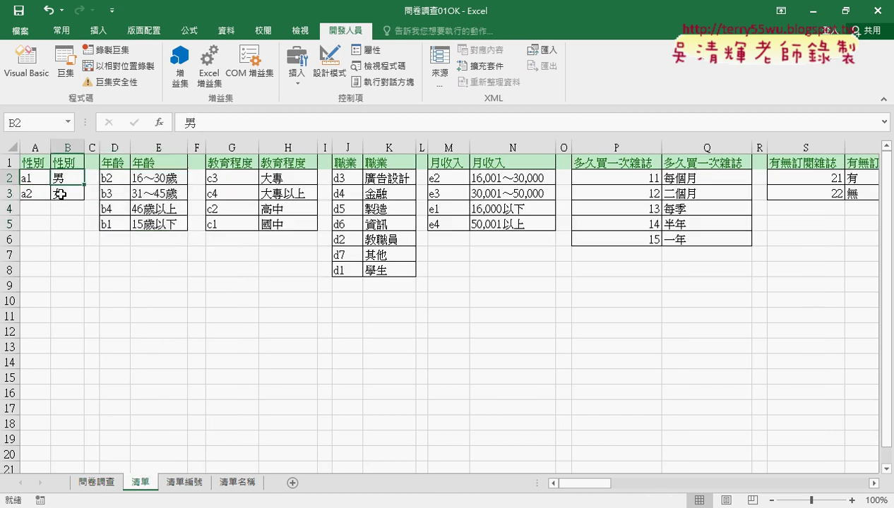
left_click(61, 194)
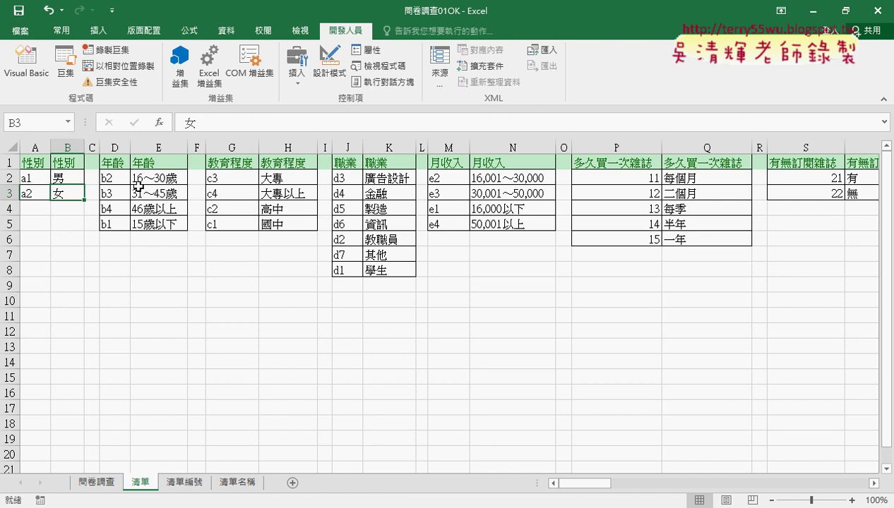
left_click(109, 223)
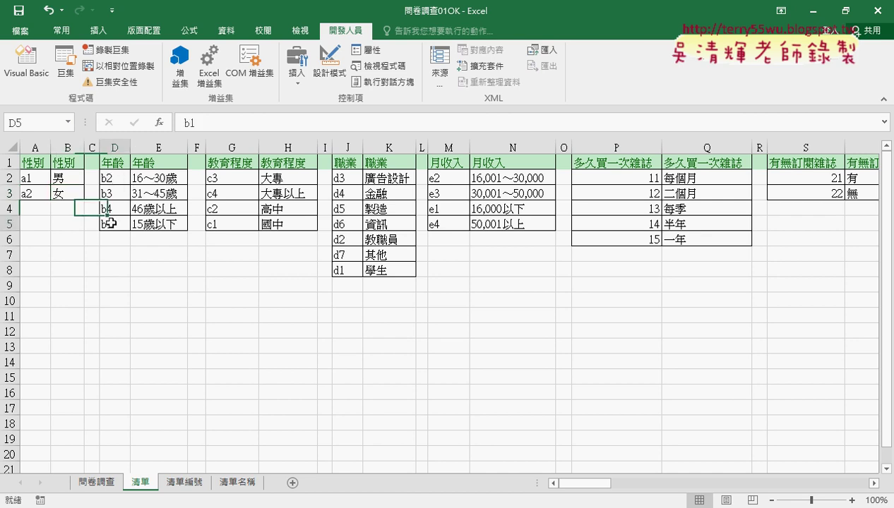
left_click(155, 194)
left_click(154, 207)
left_click(113, 224)
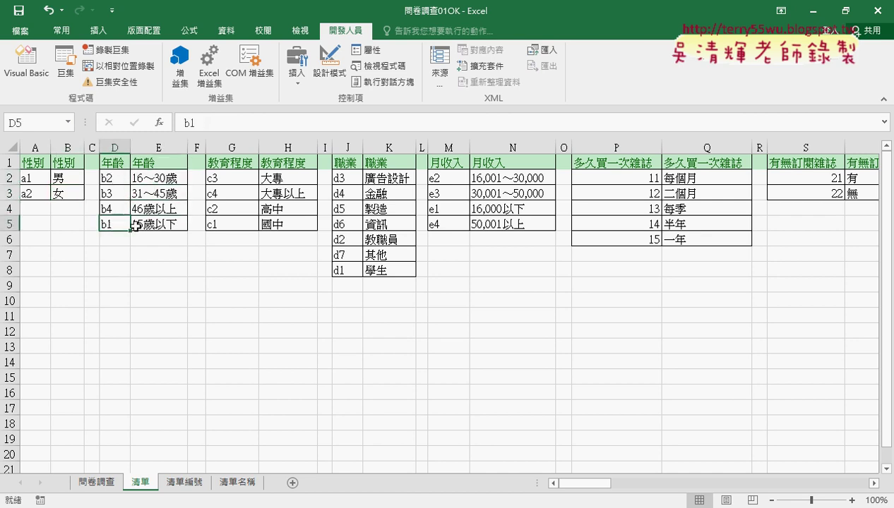
left_click(158, 223)
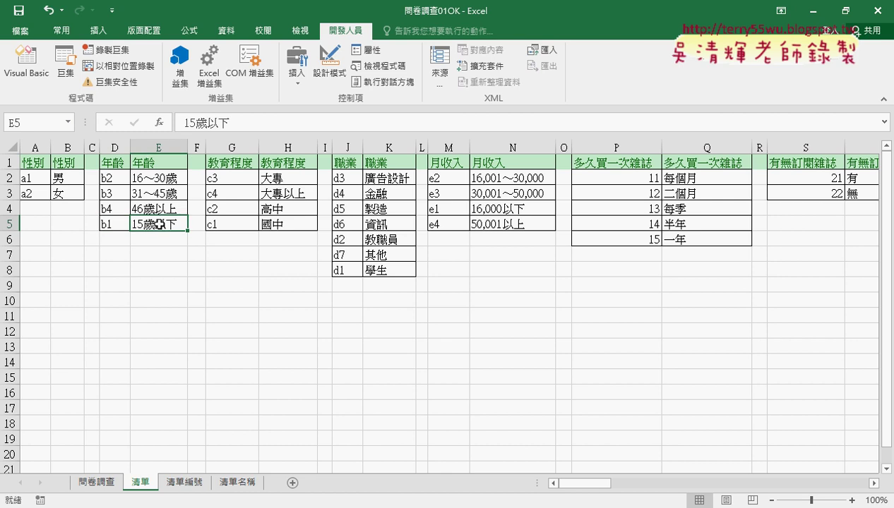
left_click(164, 180)
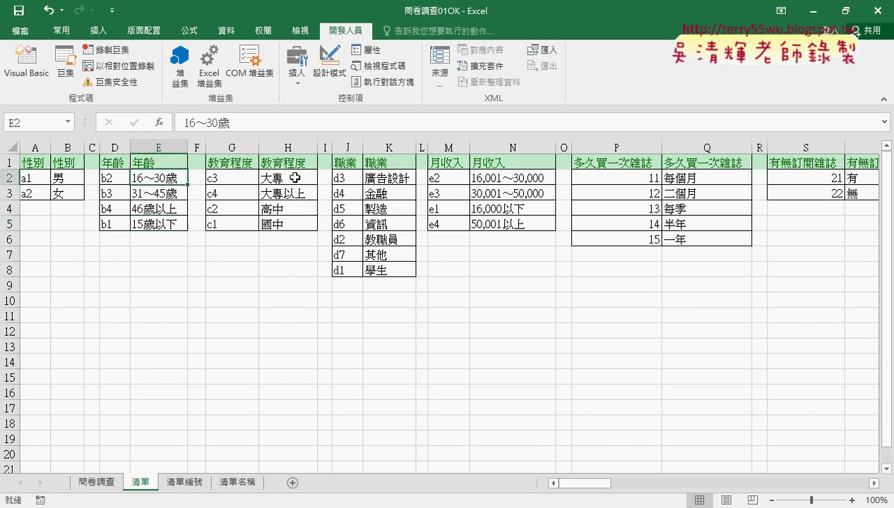
Step: Check the magazine-reading codes in columns V and W, then return to 問卷調查
left_click_drag(592, 484, 676, 488)
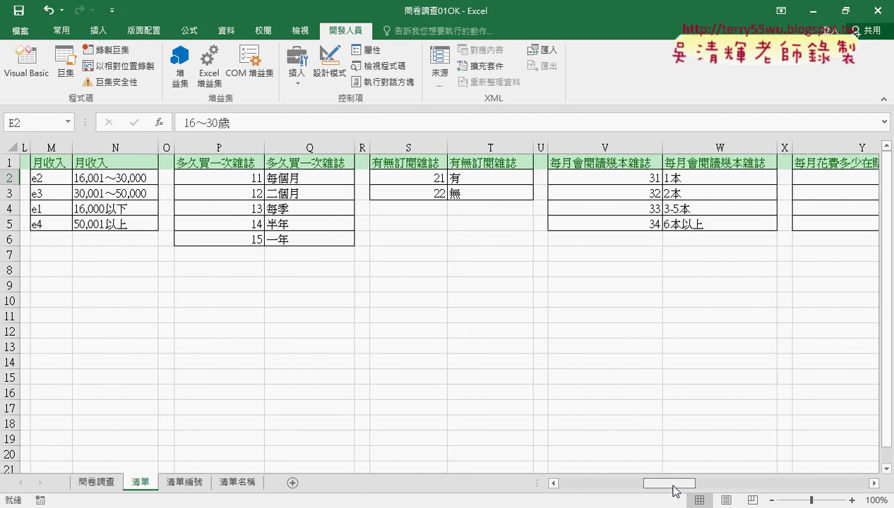
left_click(596, 146)
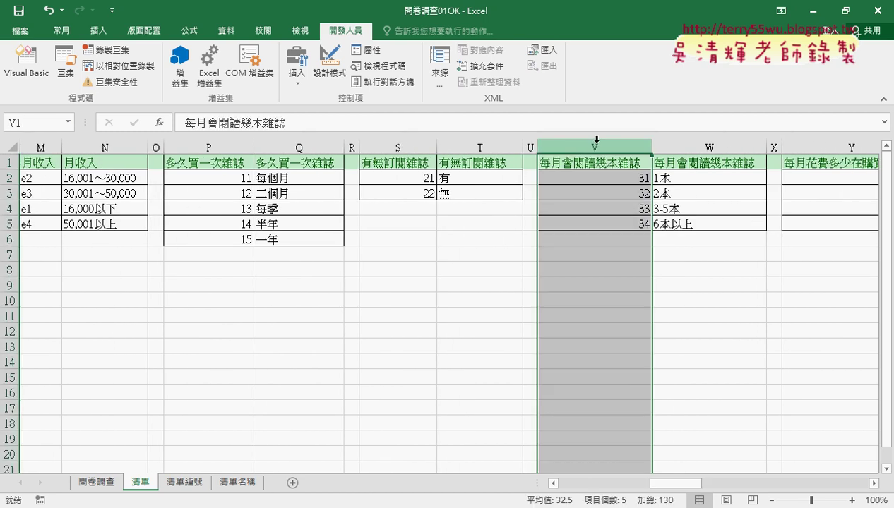
left_click(668, 144)
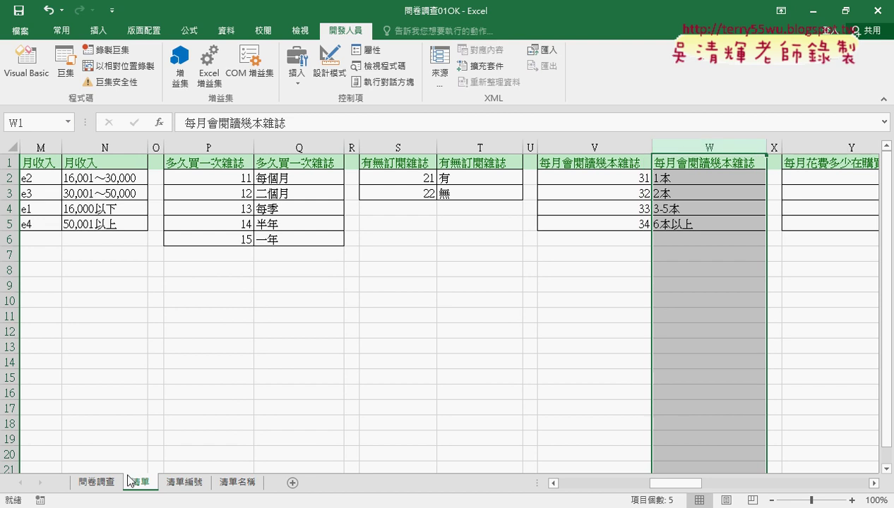
left_click(97, 482)
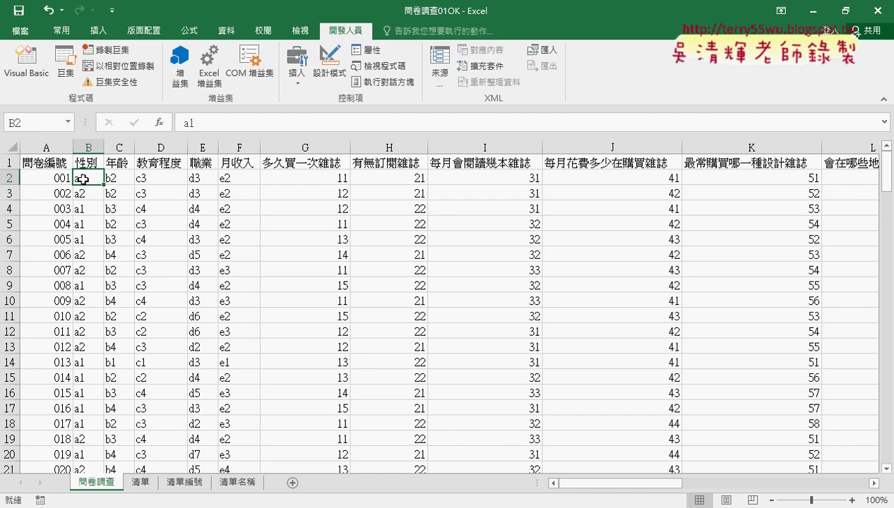
Step: Dismiss Find and Replace, then Ctrl-drag the 問卷調查 tab to create 問卷調查 (2)
key("ctrl+h")
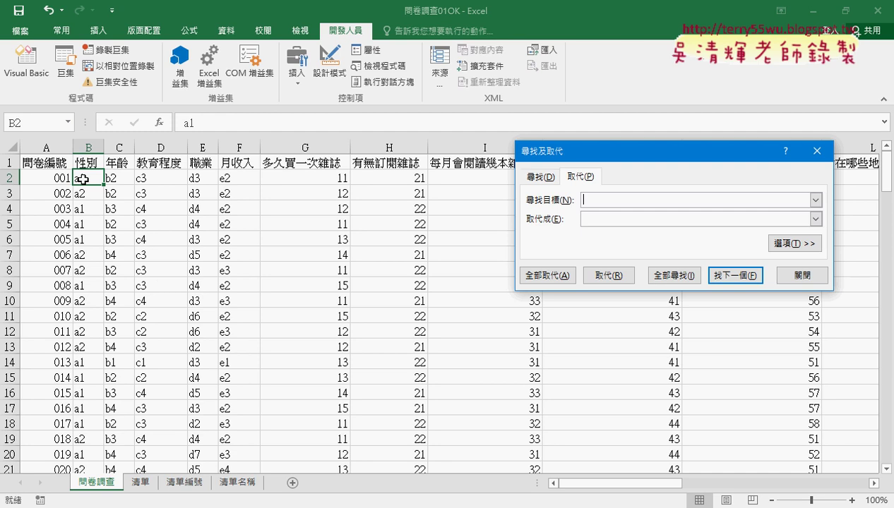
left_click(817, 151)
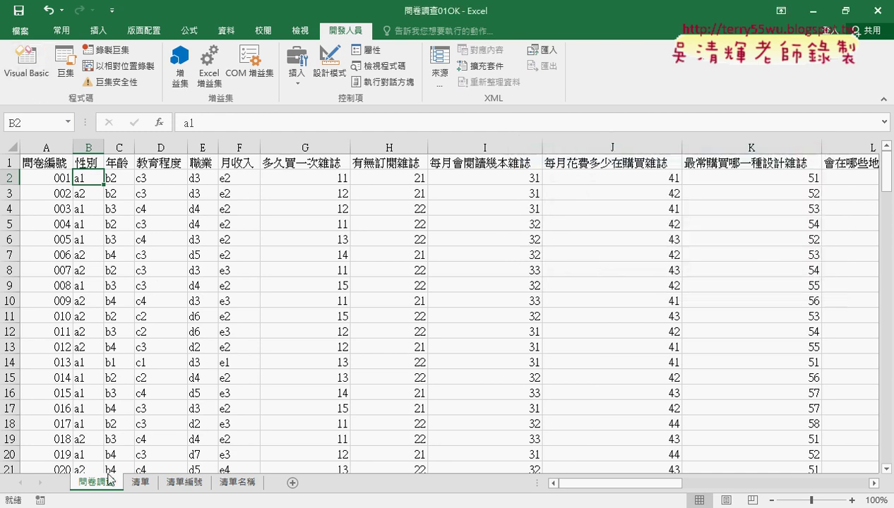
left_click_drag(109, 479, 134, 482)
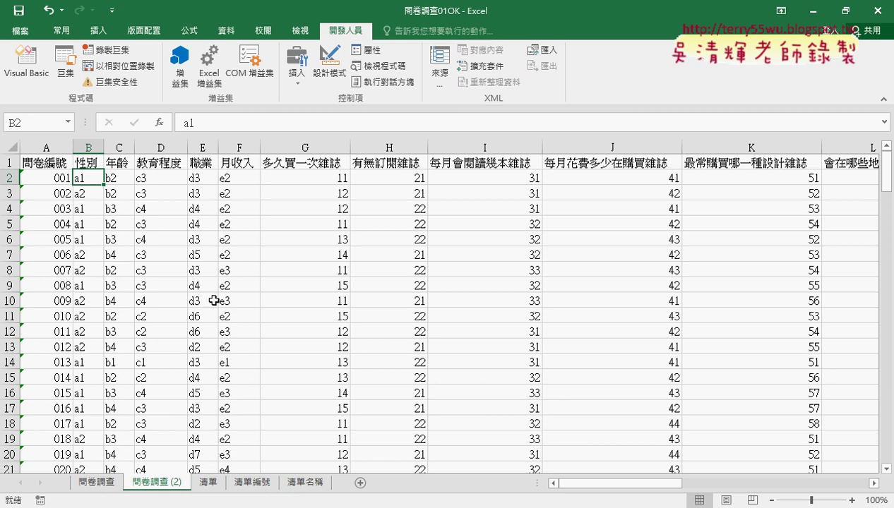
Step: In the VBA editor, review the macro's row 2–151 loop and gender VLOOKUP line
left_click(27, 63)
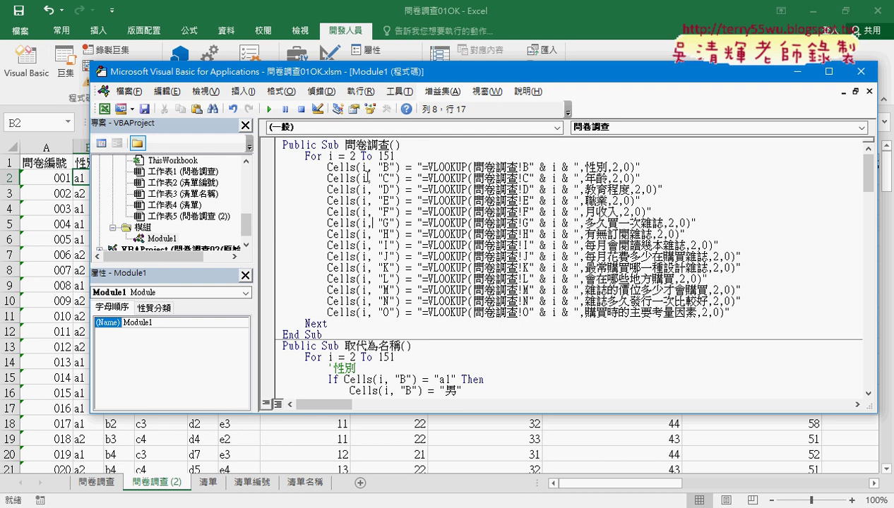
left_click_drag(305, 156, 402, 155)
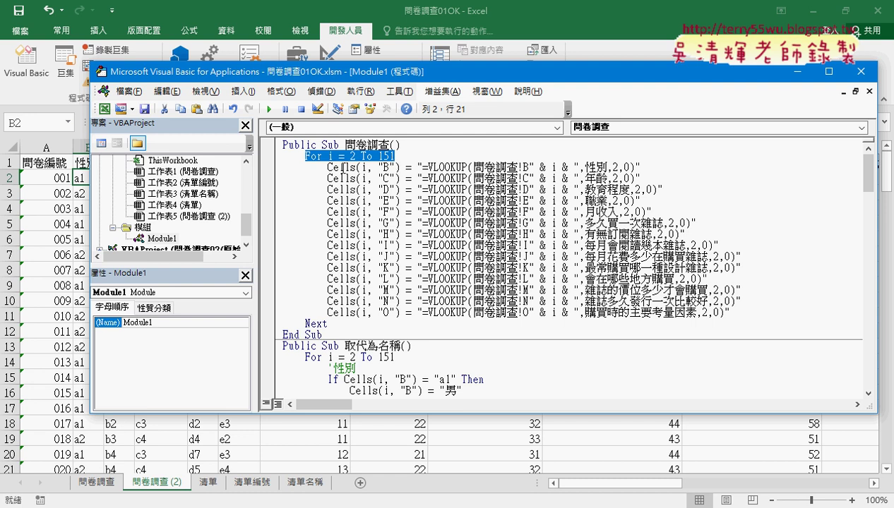
left_click_drag(326, 167, 660, 165)
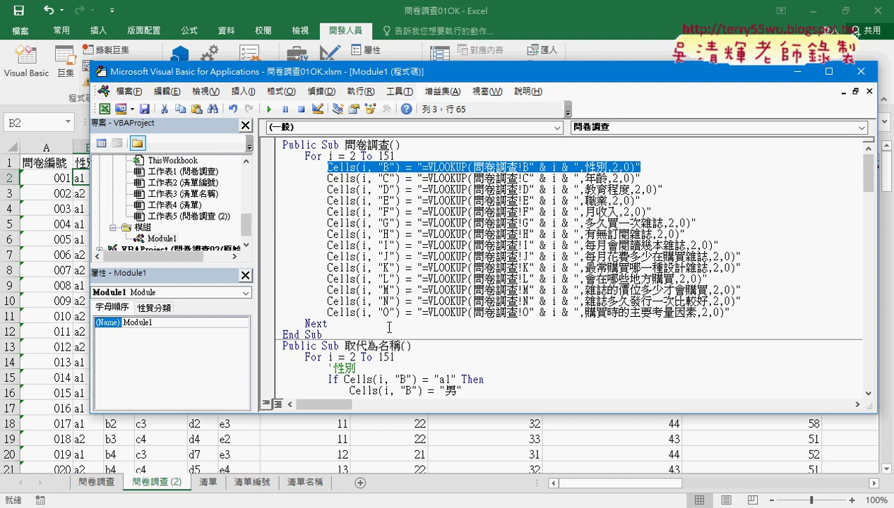
Step: Run the 問卷調查 macro and move the editor aside to see the decoded labels
left_click(450, 231)
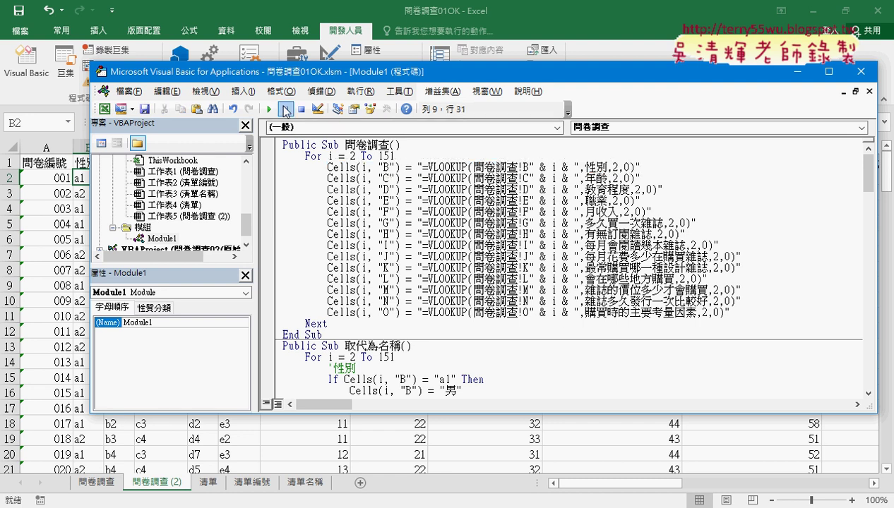
left_click_drag(290, 79, 343, 53)
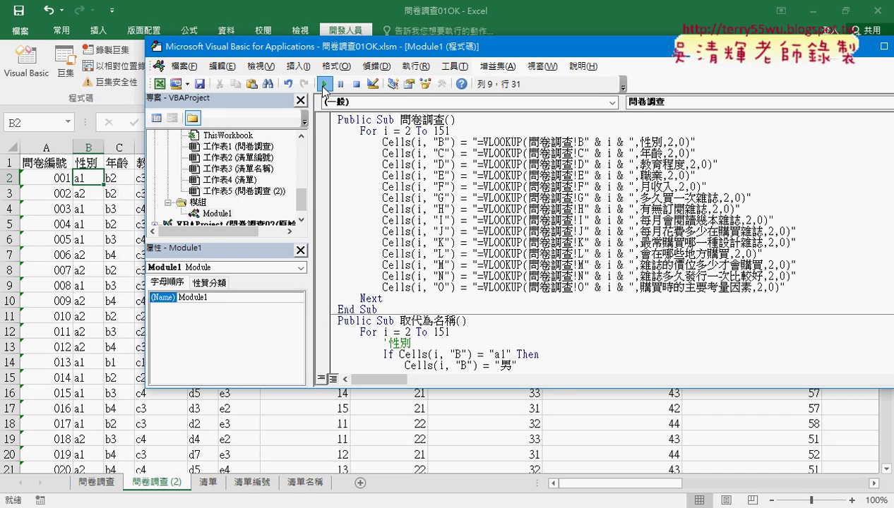
left_click(324, 84)
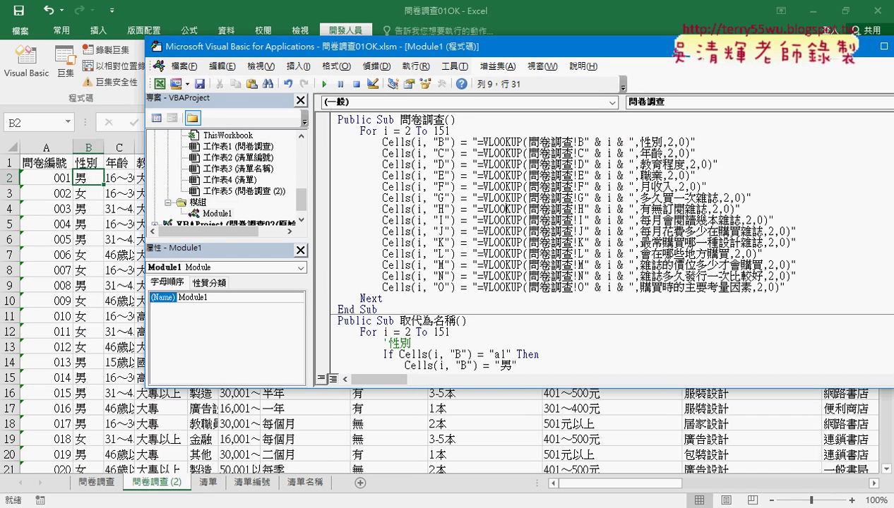
left_click_drag(718, 50, 605, 379)
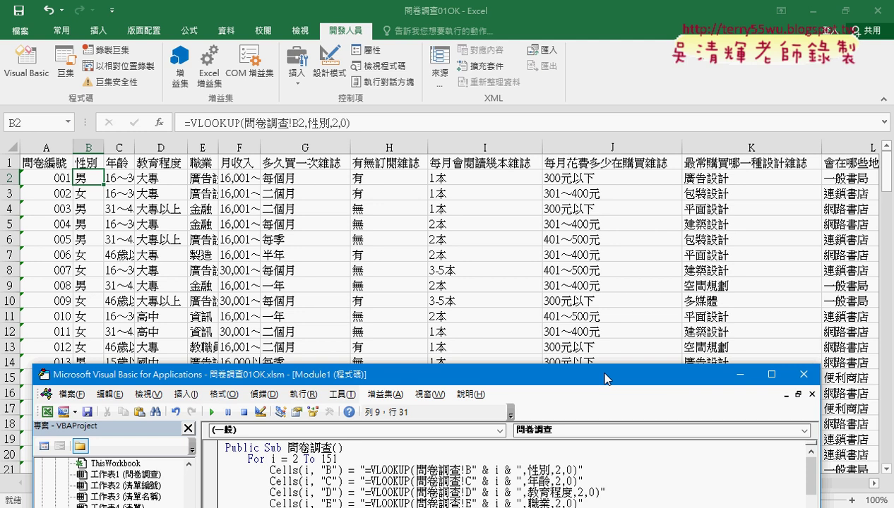
Step: Highlight the VLOOKUP text using the 性別 range, then return to the 清單 sheet at cell M2
left_click_drag(605, 379, 579, 135)
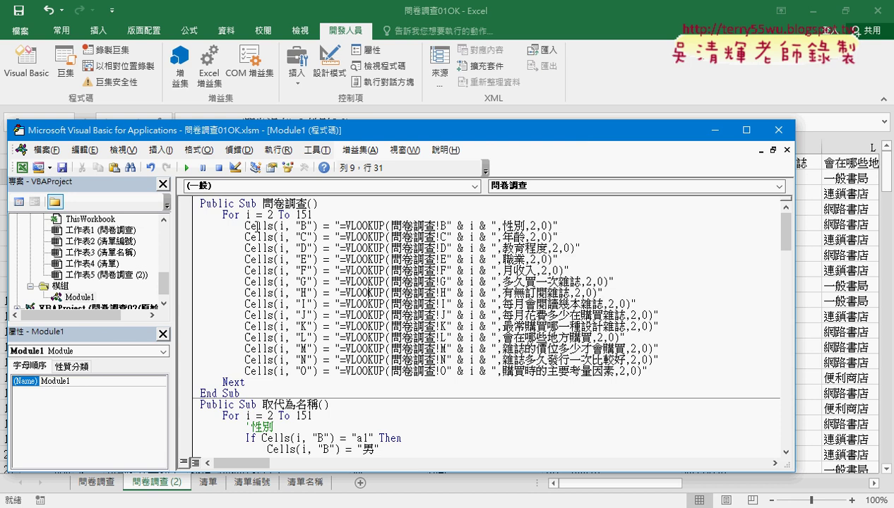
left_click_drag(338, 226, 551, 221)
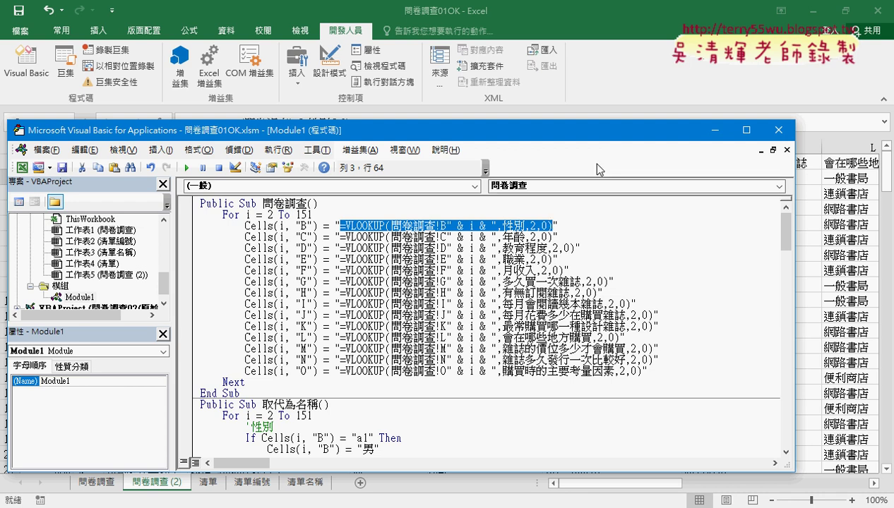
key("alt+F11")
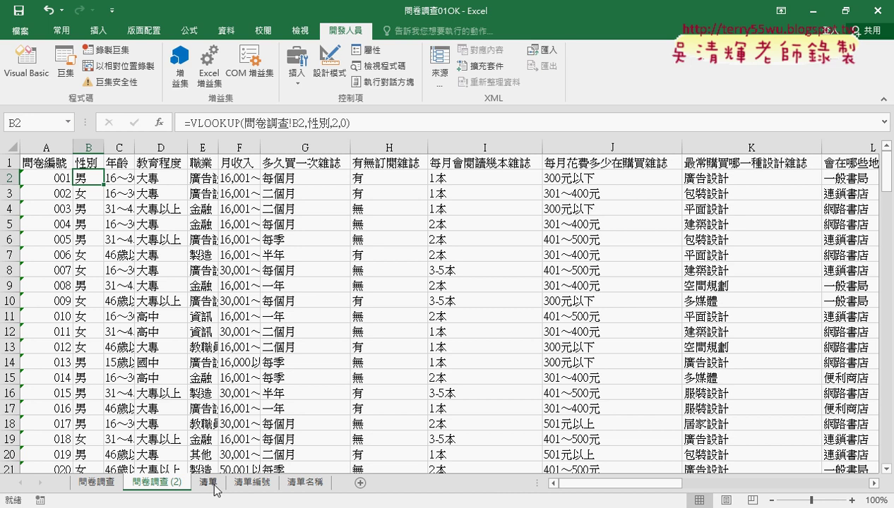
left_click(210, 483)
left_click(43, 181)
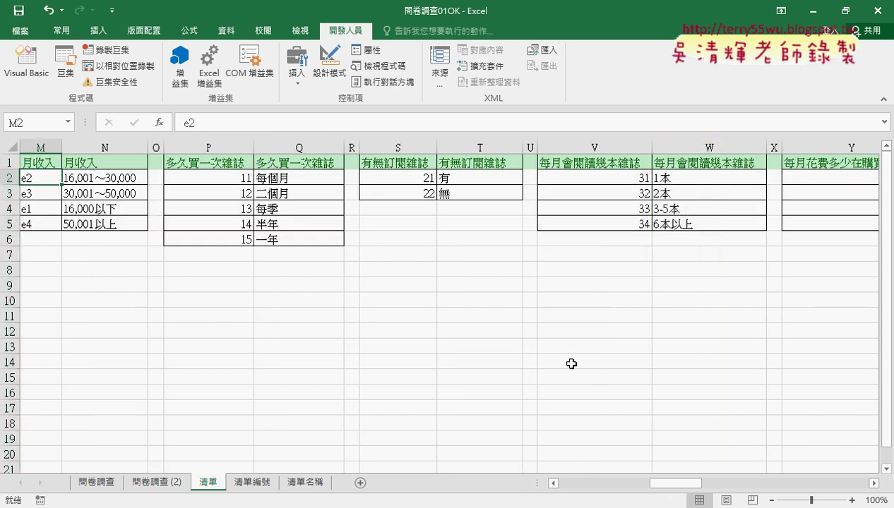
Step: Show A2:B3 is named 性別 and G2:H5 is 教育程度, then return to 問卷調查
left_click_drag(682, 483, 590, 484)
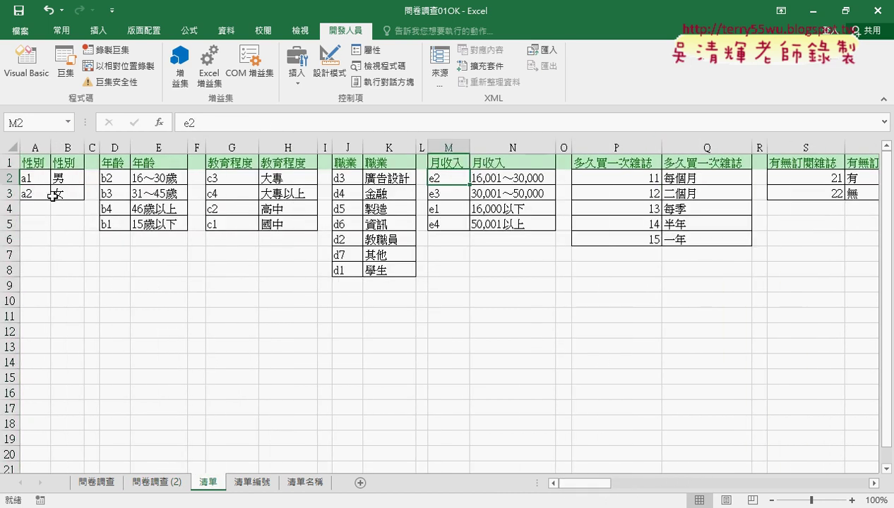
left_click_drag(35, 178, 173, 224)
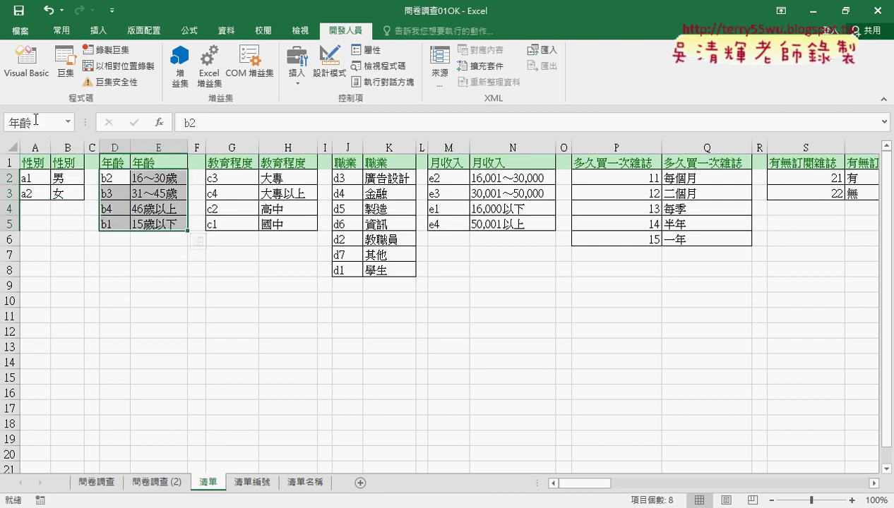
left_click_drag(225, 177, 295, 222)
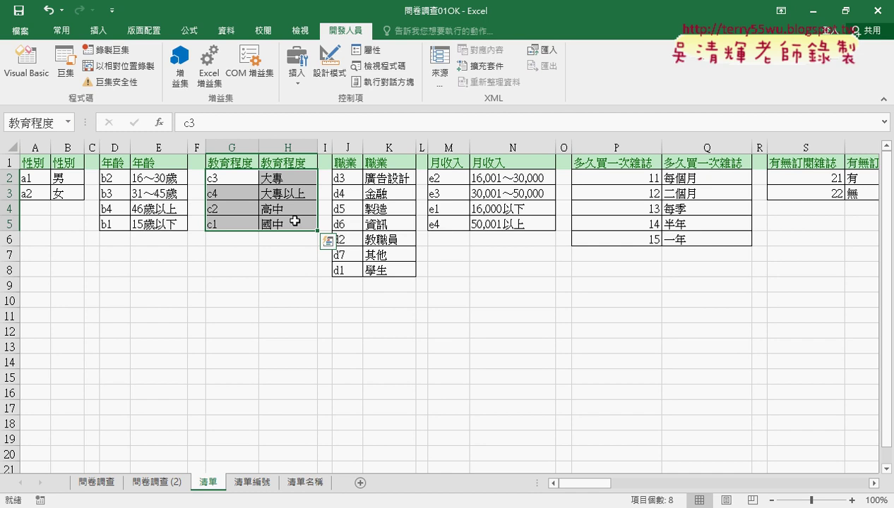
left_click(190, 30)
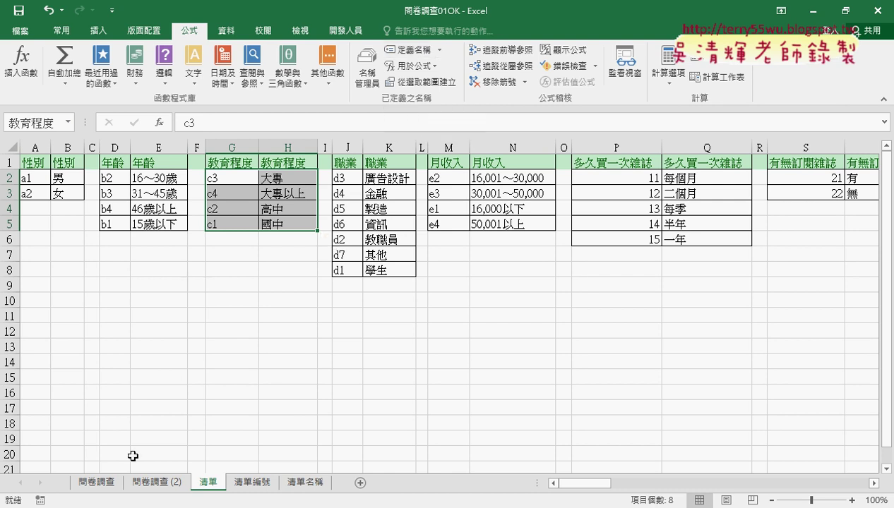
left_click(108, 485)
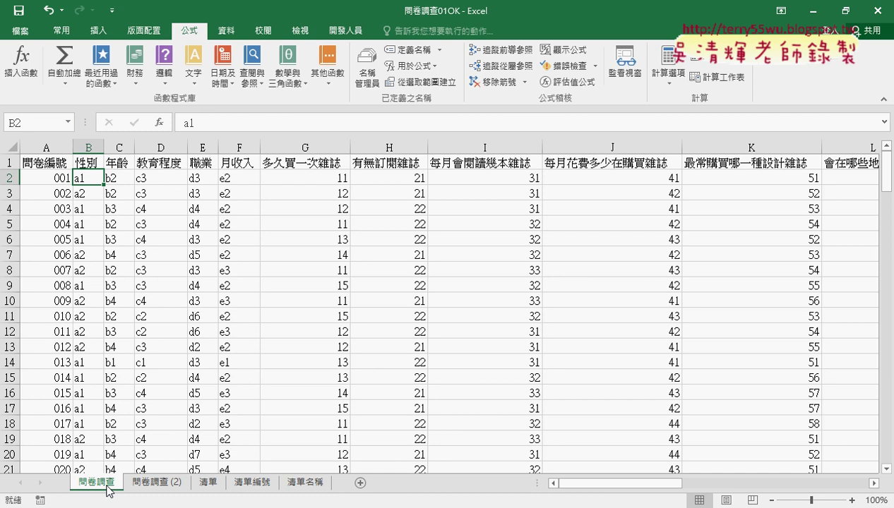
Step: View the decoded 問卷調查 (2) sheet, minimize 問卷調查01OK, and switch to 問卷調查02(原始檔)
left_click(151, 484)
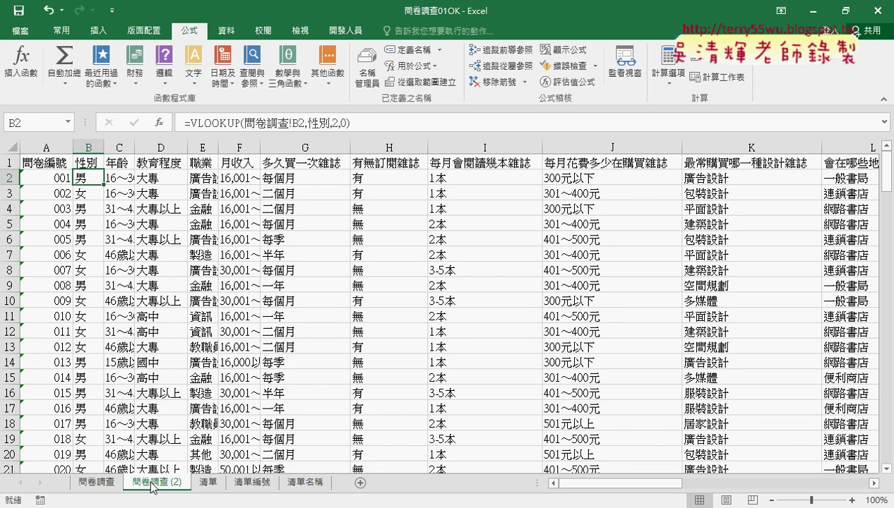
left_click(807, 10)
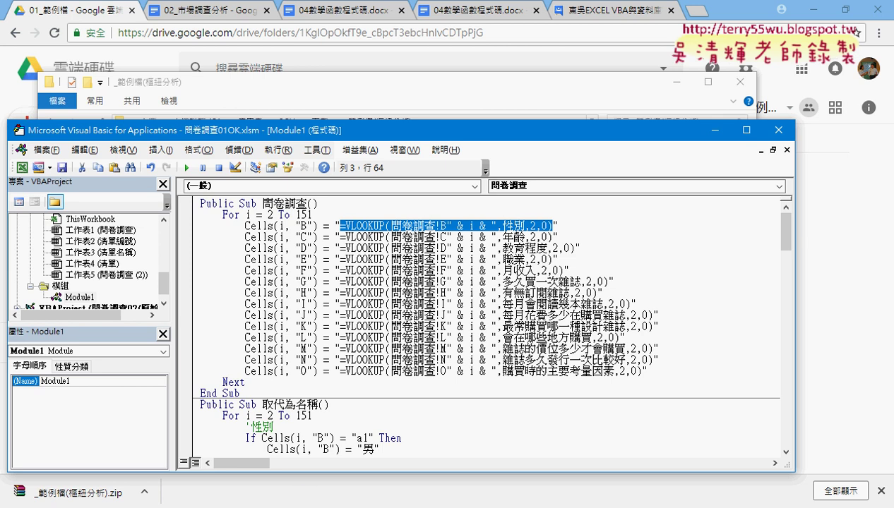
mouse_move(304, 506)
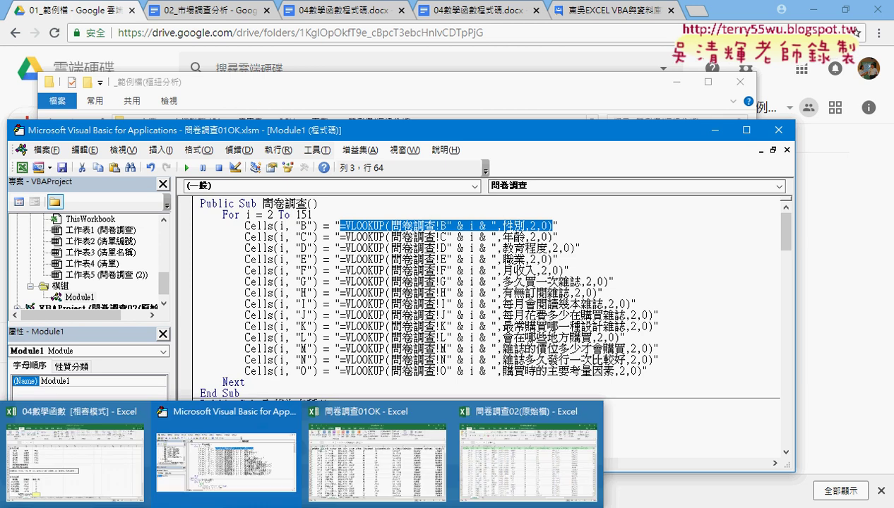
left_click(505, 437)
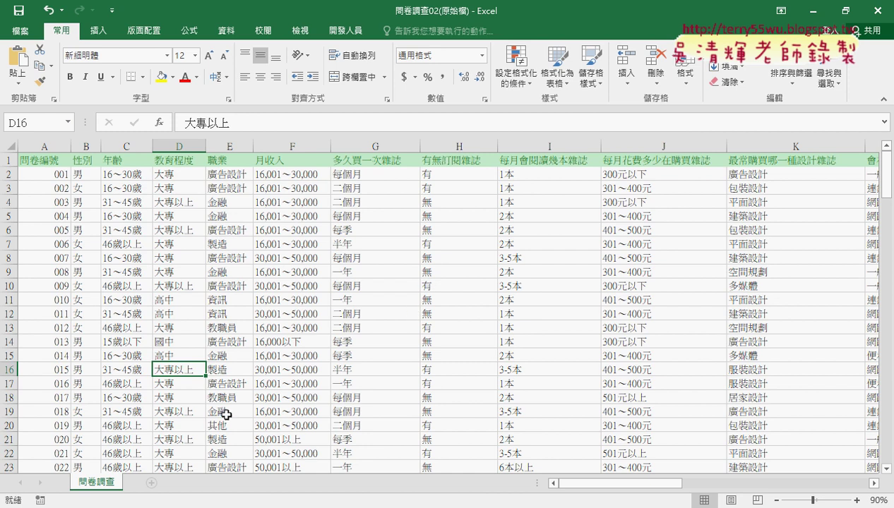
Step: Open the 問卷調查02(原始檔) workbook from the _範例檔(樞紐分析) folder
mouse_move(367, 507)
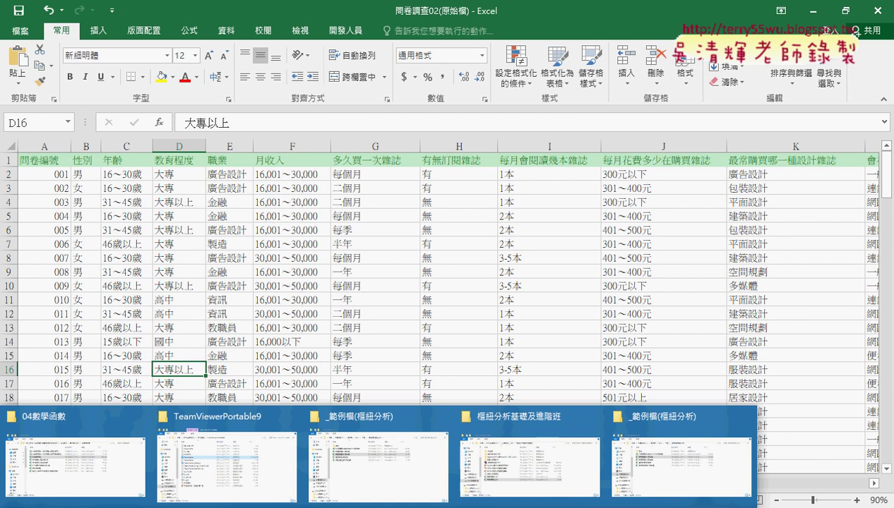
left_click(678, 459)
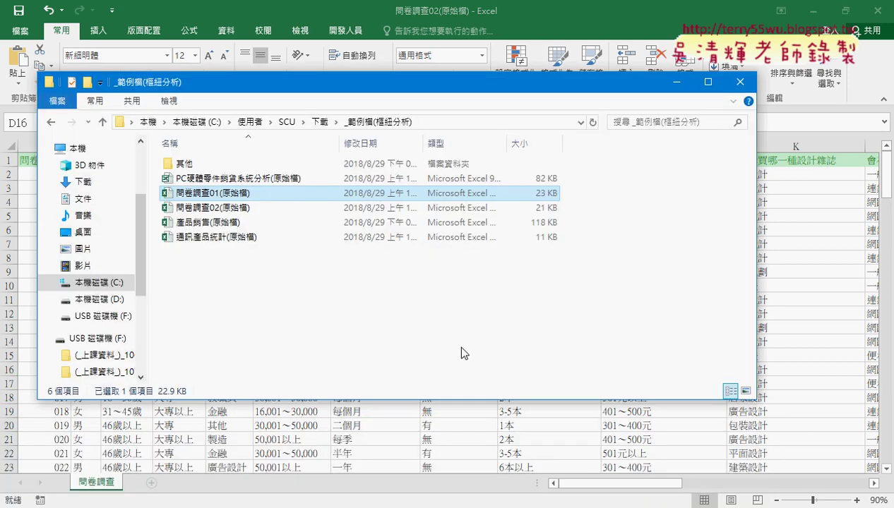
left_click(226, 212)
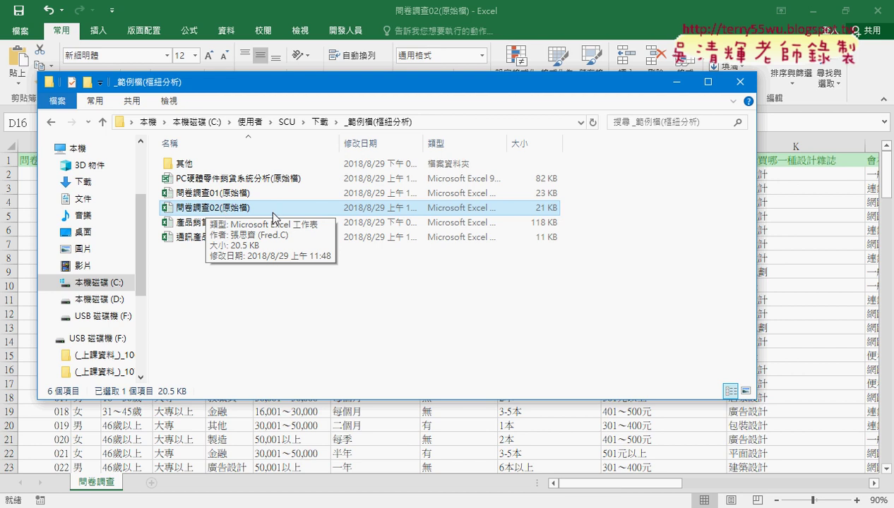
double_click(226, 212)
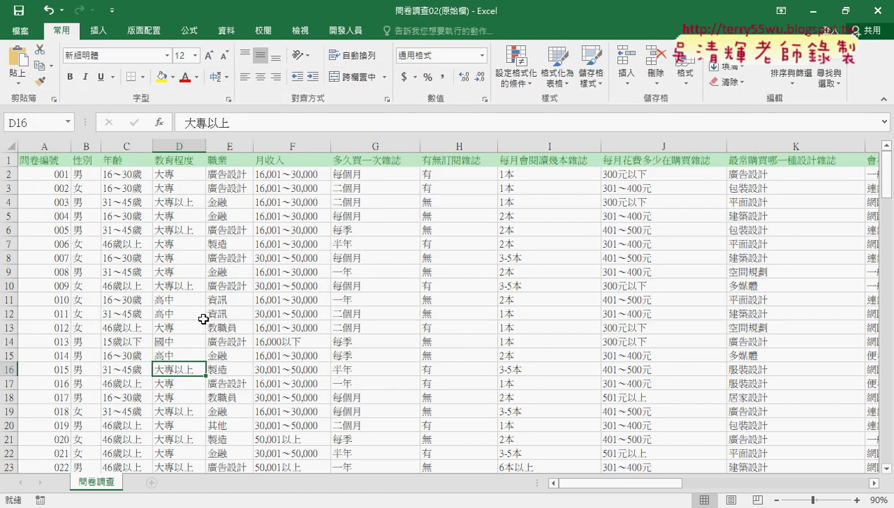
Step: Create an empty PivotTable from 問卷調查!$A$1:$O$151 on a new worksheet
left_click(98, 30)
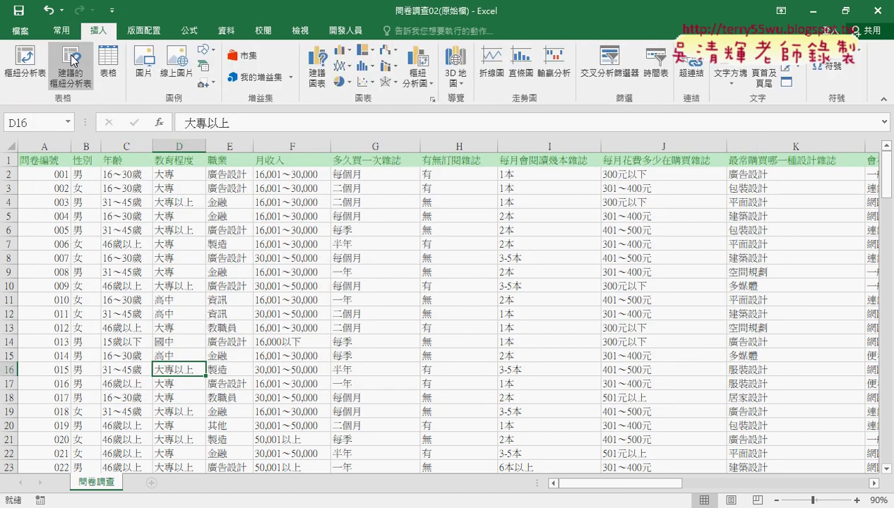
left_click(37, 65)
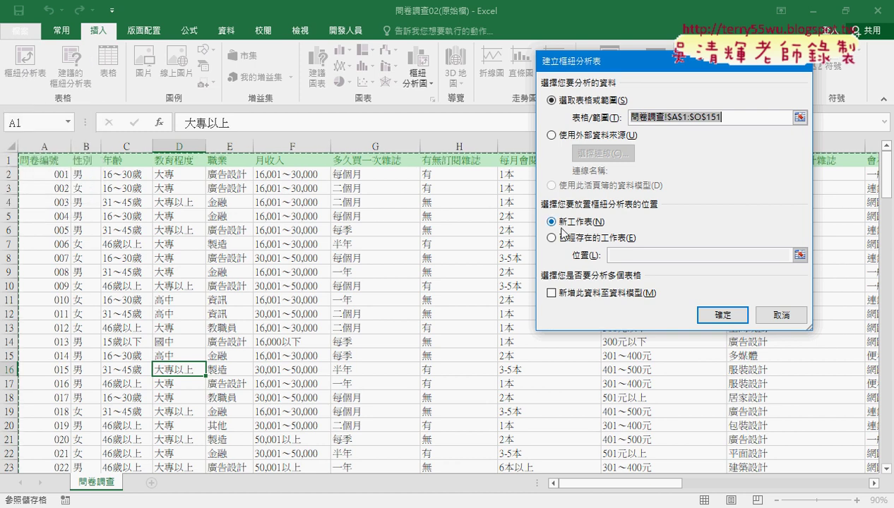
left_click(727, 320)
left_click(728, 319)
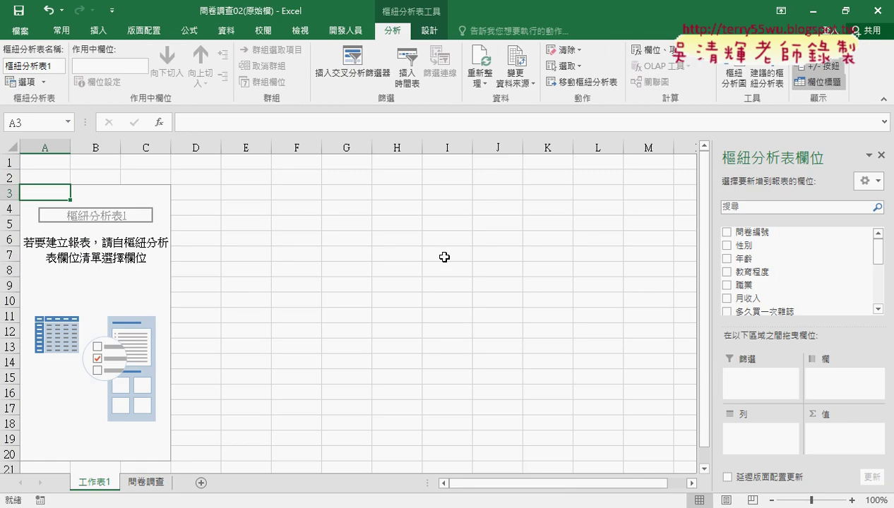
Step: Put 性別 in the pivot's rows and count it in values, giving 62 女 and 88 男
left_click_drag(745, 245, 741, 430)
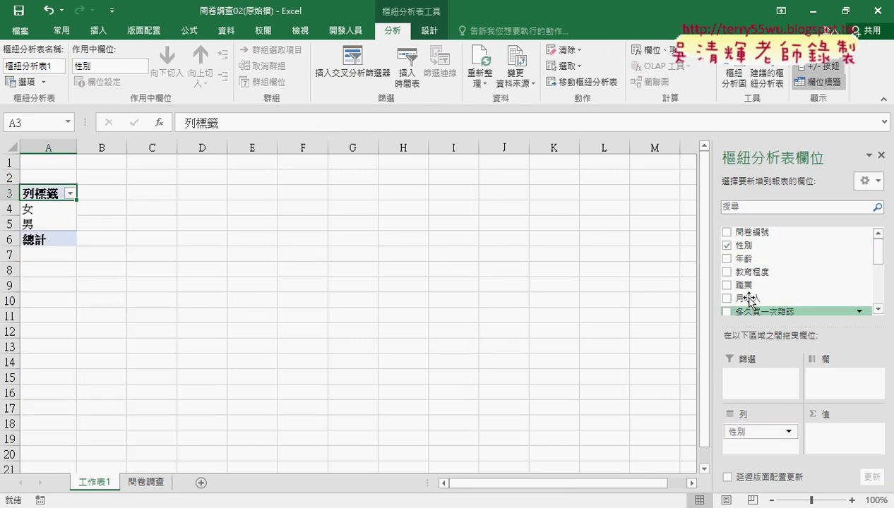
scroll(783, 296, "down", 1)
left_click_drag(743, 233, 822, 432)
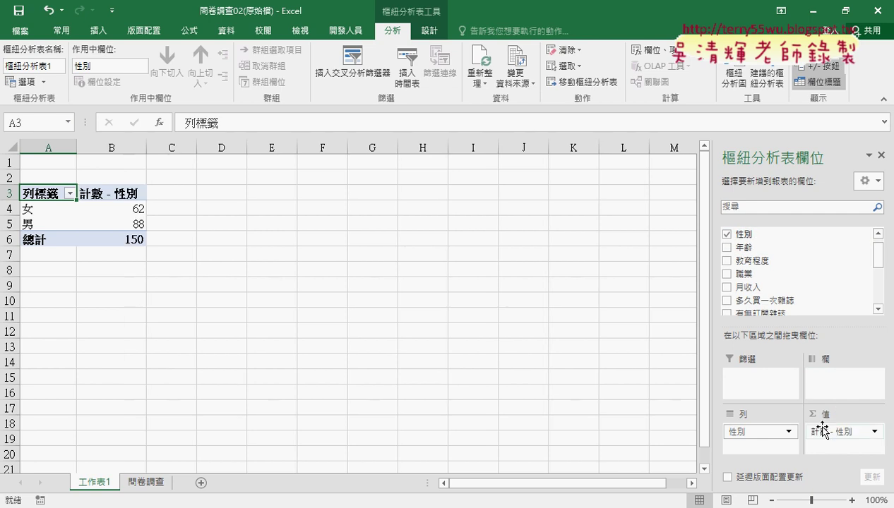
left_click(842, 432)
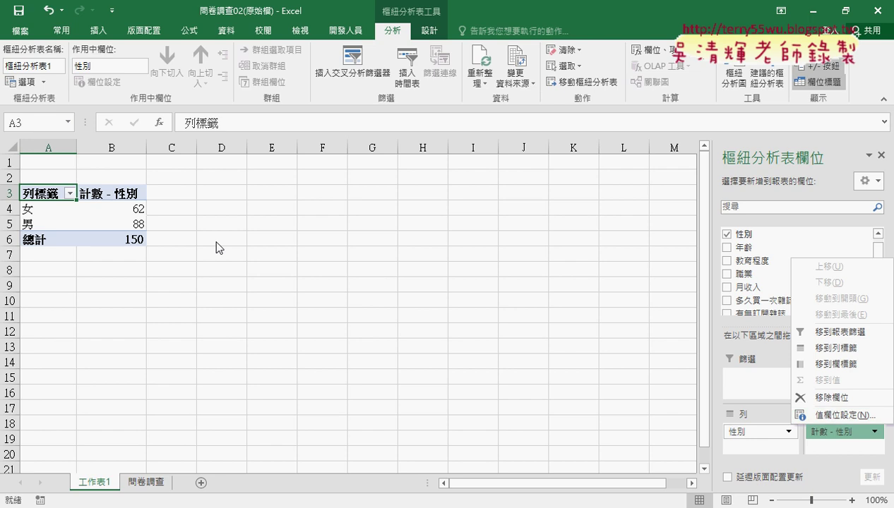
left_click(757, 431)
left_click(847, 433)
left_click(845, 446)
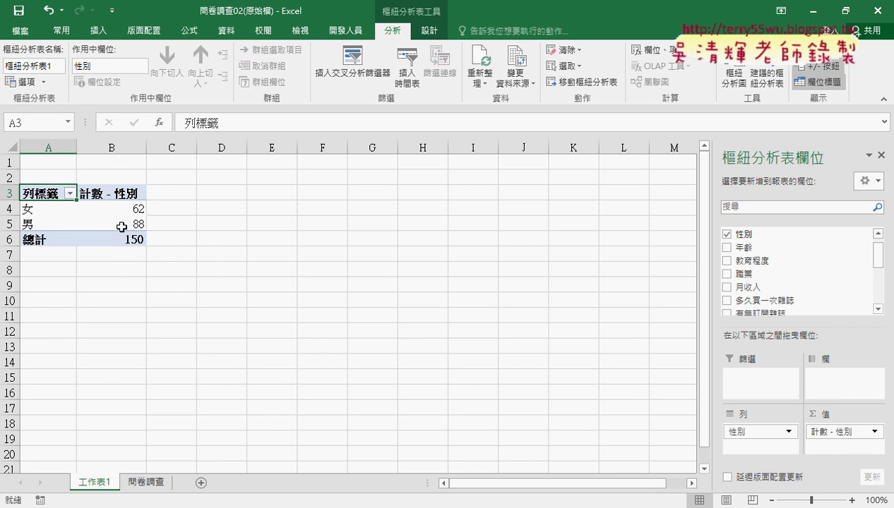
Step: Open the 計數 - 性別 value field settings, trying Sum briefly before keeping Count
left_click(874, 432)
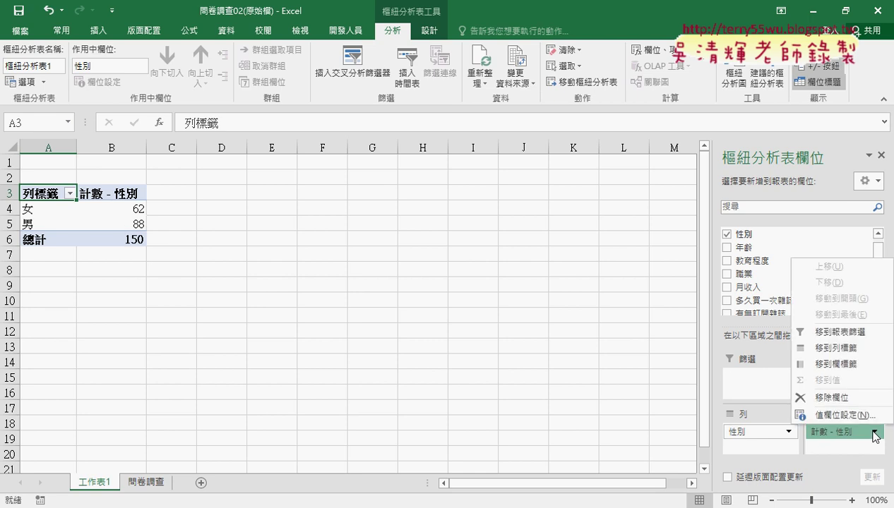
left_click(840, 415)
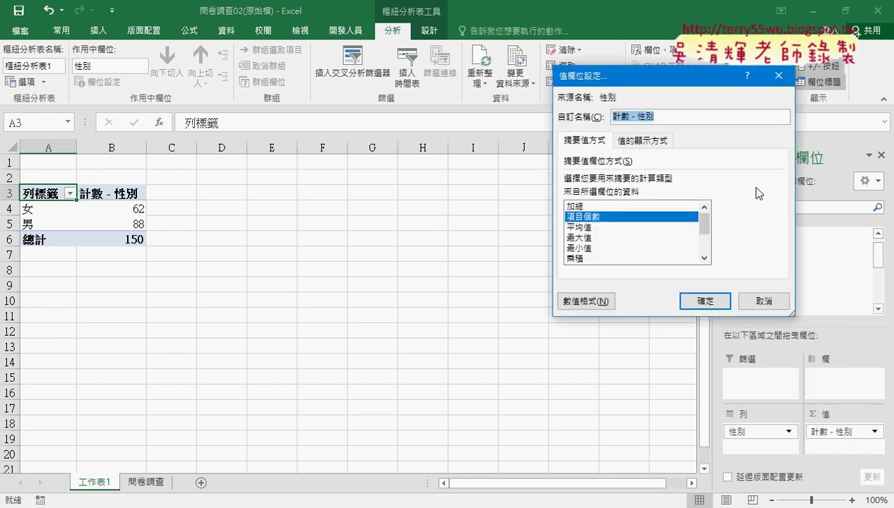
left_click(772, 308)
left_click(868, 432)
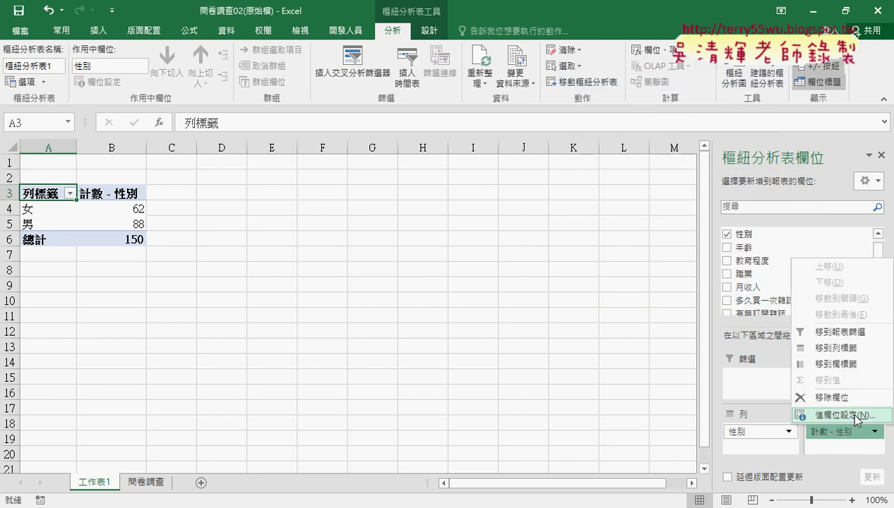
left_click(855, 416)
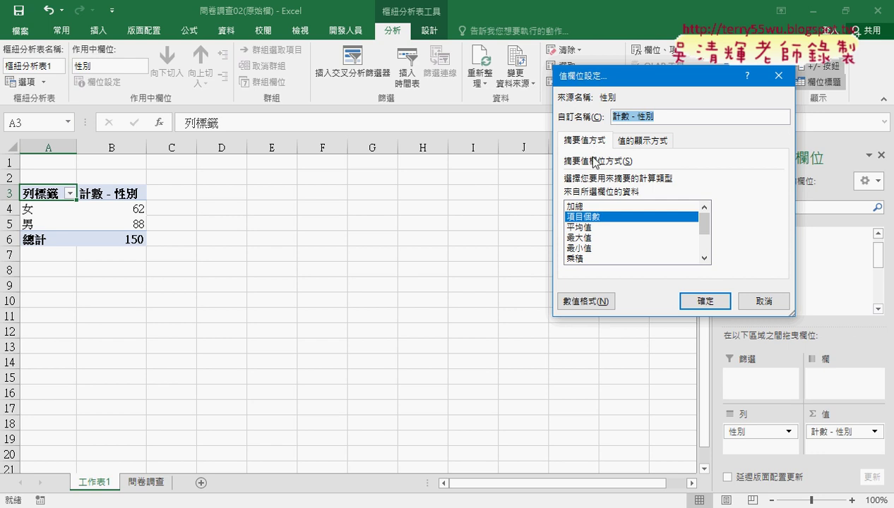
left_click(585, 206)
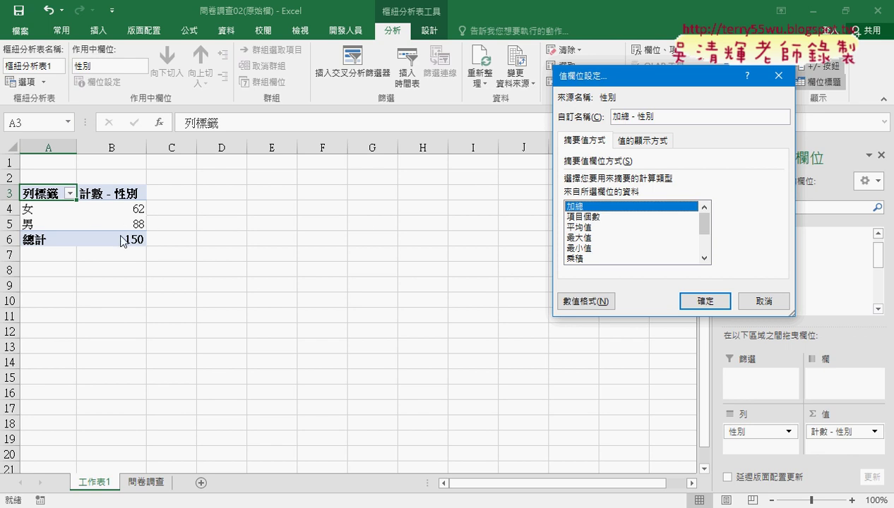
left_click(594, 217)
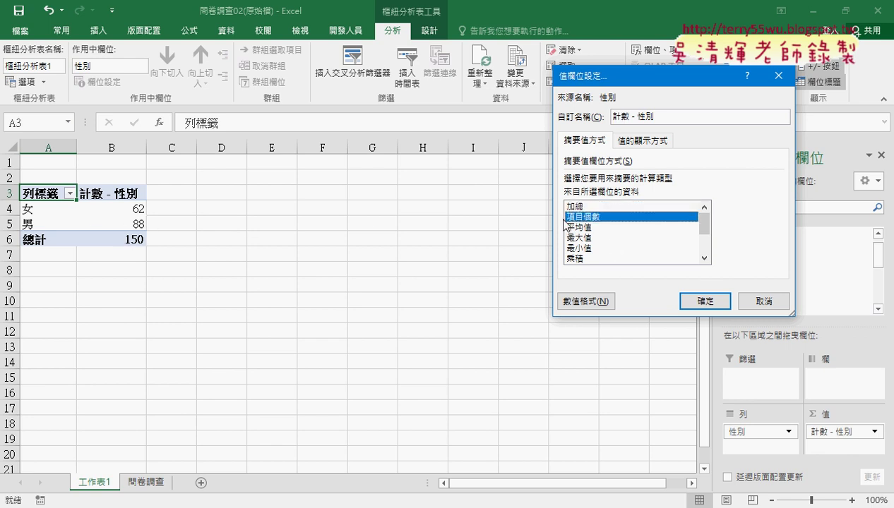
Step: Show the gender counts as 總計百分比: 41.33% 女, 58.67% 男, 100.00% total
left_click(627, 141)
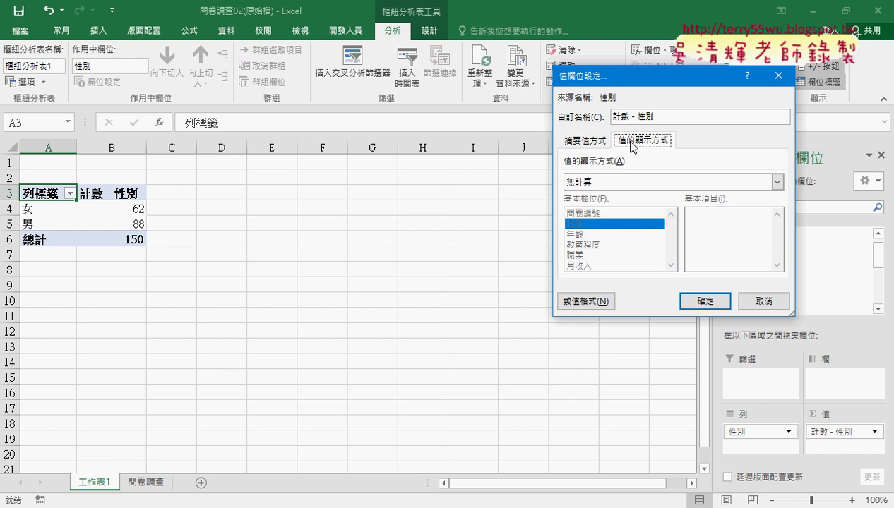
left_click(620, 185)
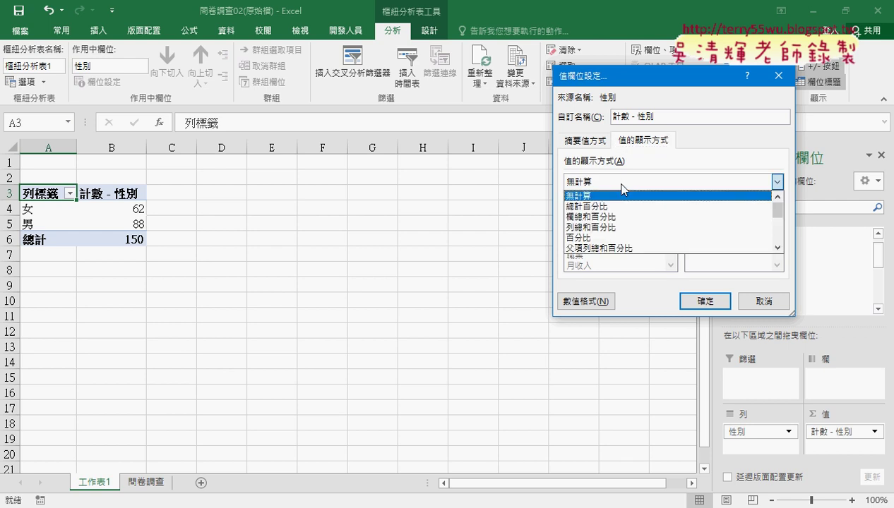
left_click(590, 209)
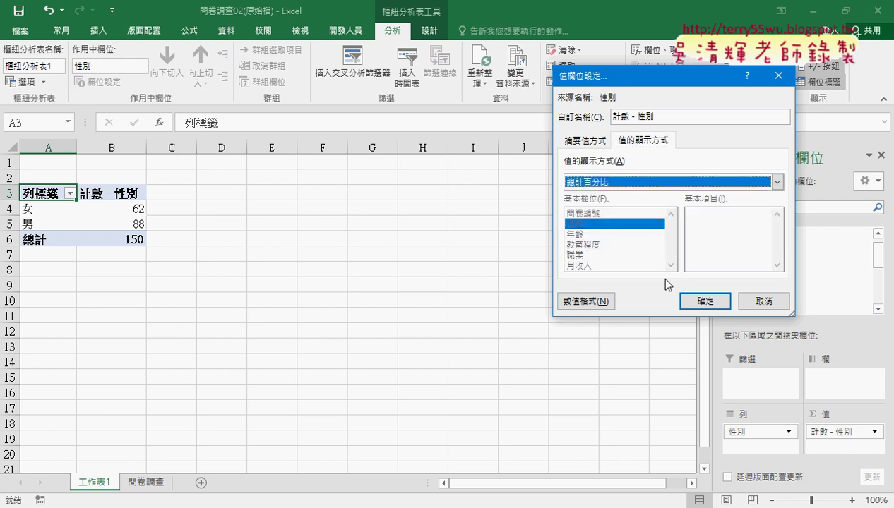
left_click(707, 300)
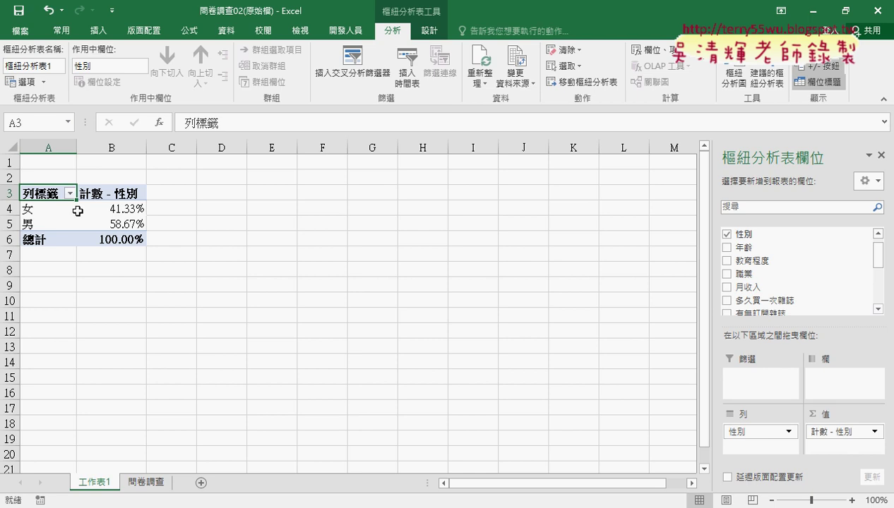
left_click_drag(44, 195, 97, 238)
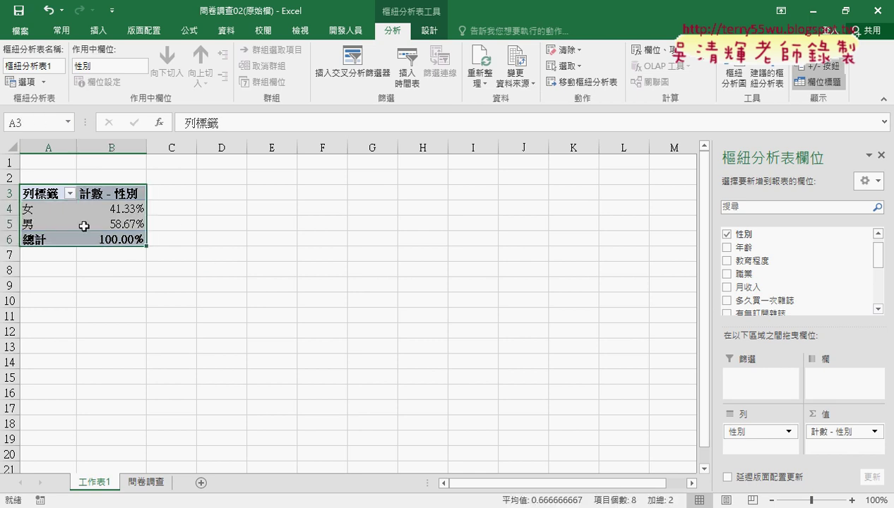
Step: Select the 問卷調查 header row from 性別 across, then switch to Google Drive's 01_範例檔 folder
left_click(54, 213)
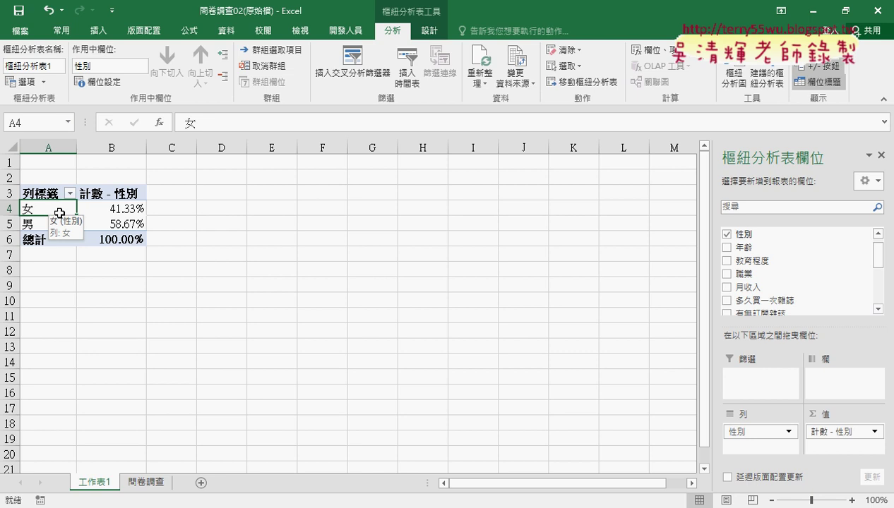
left_click(142, 484)
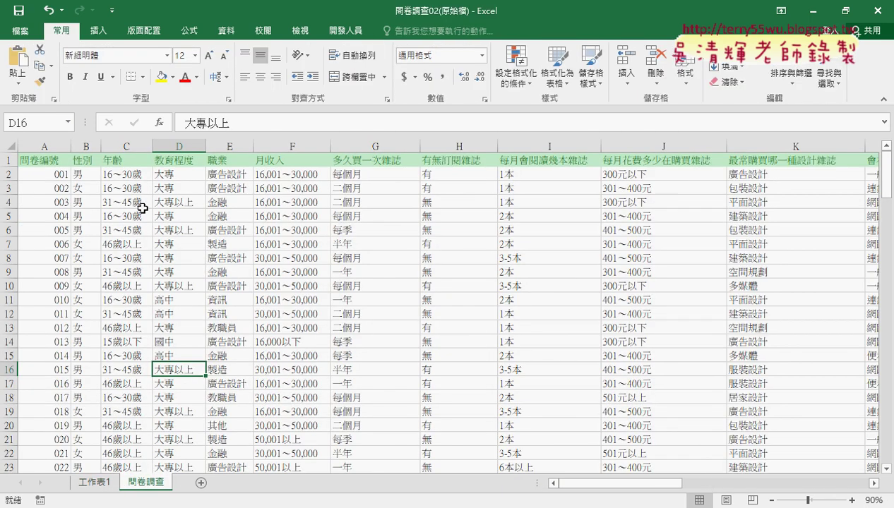
left_click_drag(83, 161, 635, 156)
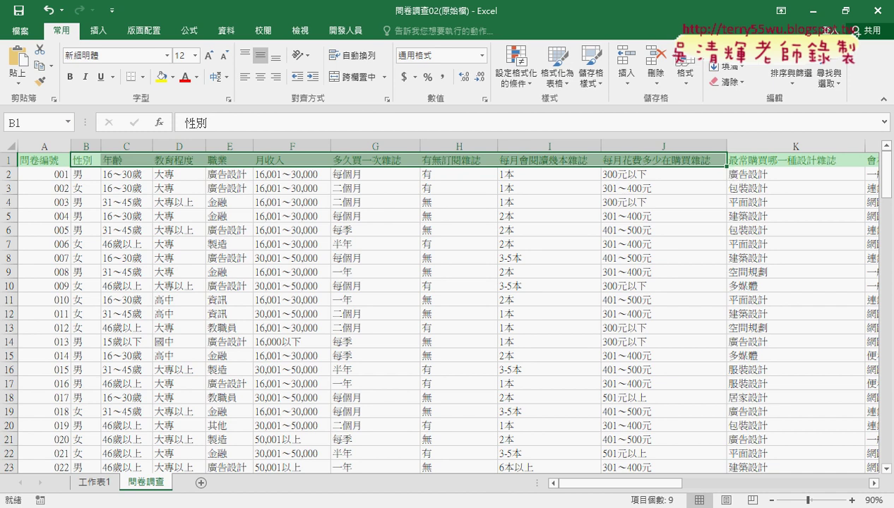
mouse_move(227, 498)
left_click(226, 479)
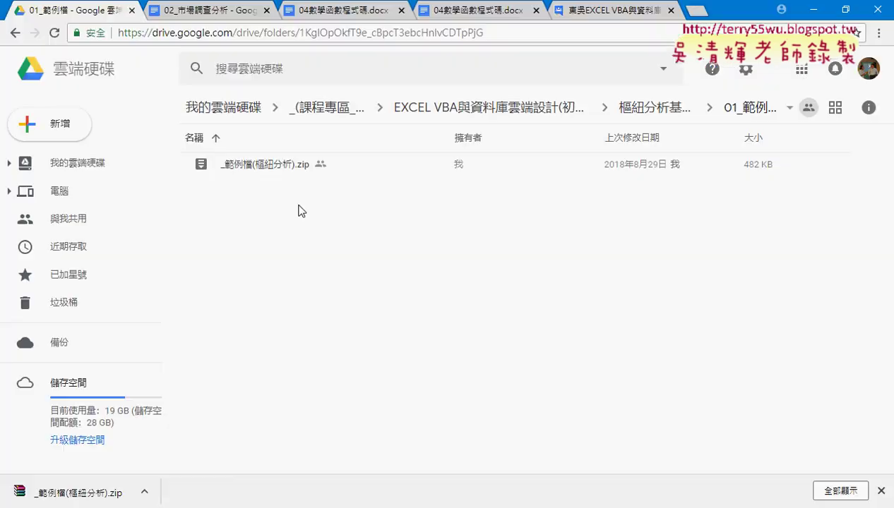
Step: Go from 樞紐分析基礎班 into _雲端白板畫面 in Drive, then switch to the 02_市場調查分析 document
left_click(667, 108)
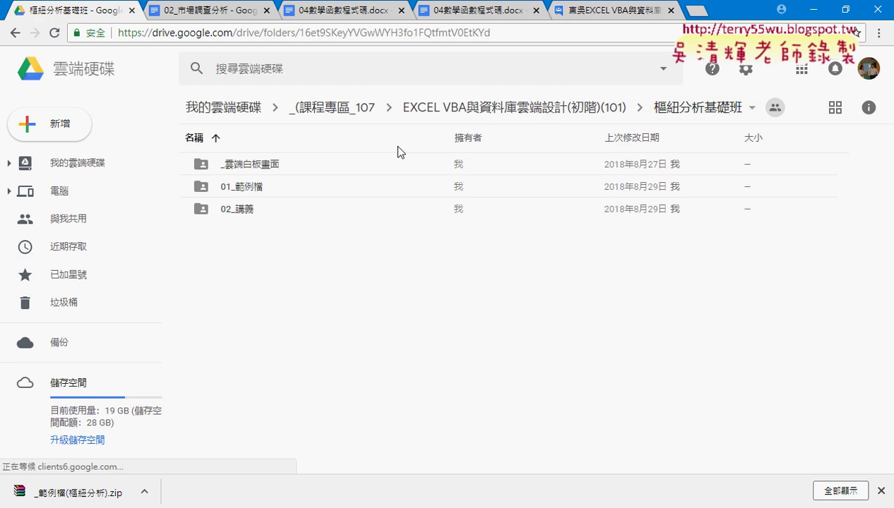
double_click(249, 168)
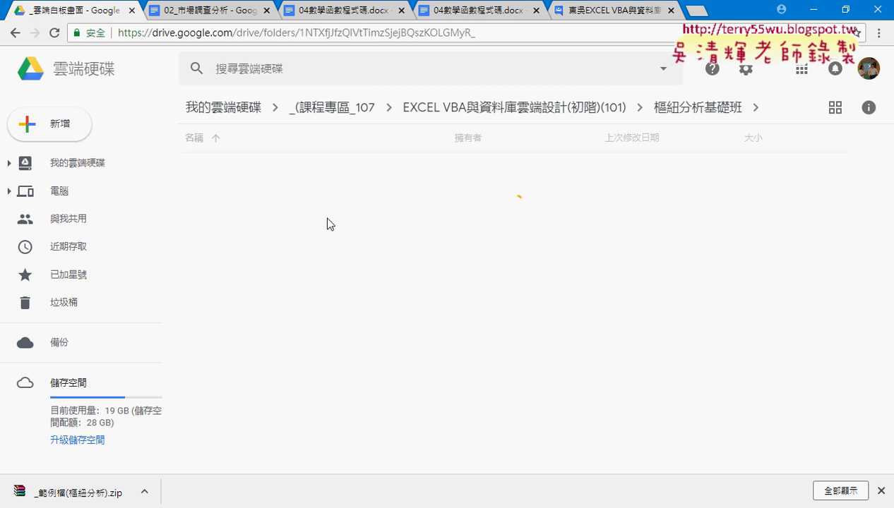
left_click(220, 19)
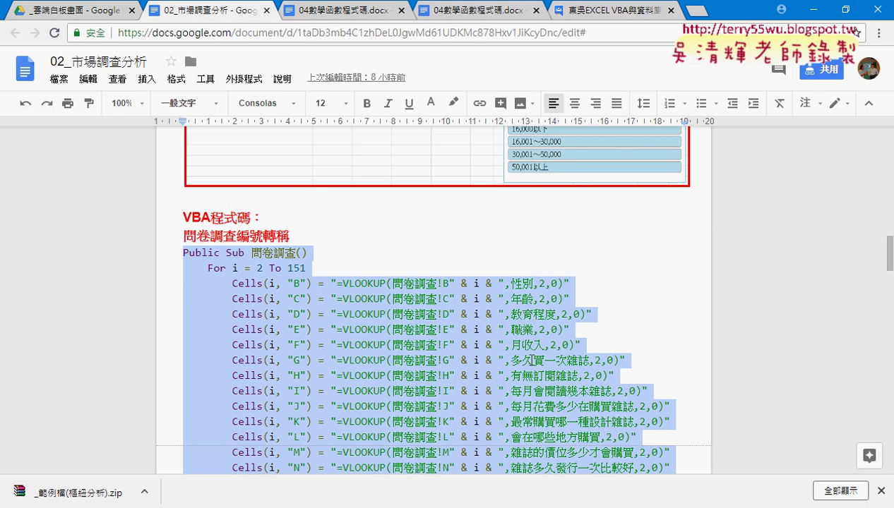
Step: Scroll to Sub 樞紐自動化() and select the macro from its For j = 2 To 6 loop through End Sub
scroll(531, 360, "down", 5)
scroll(531, 360, "down", 2)
scroll(430, 335, "down", 1)
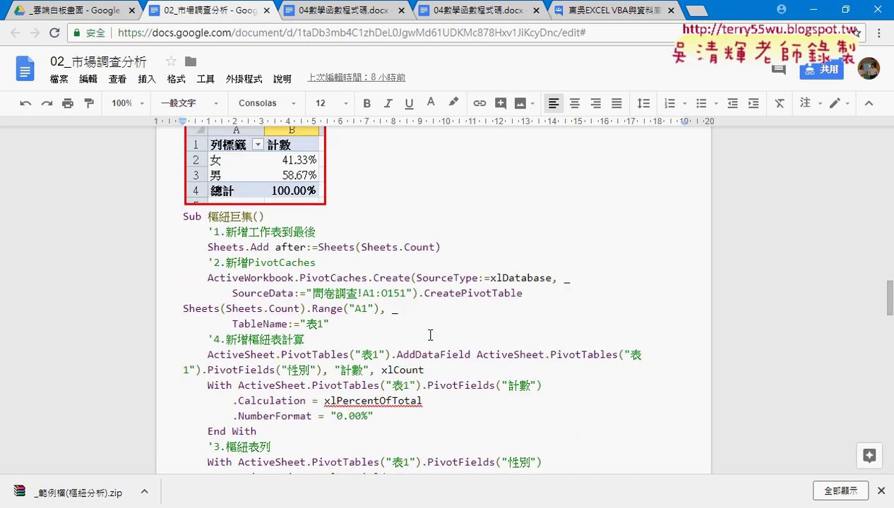
scroll(430, 335, "down", 1)
scroll(351, 343, "down", 4)
scroll(351, 343, "down", 4)
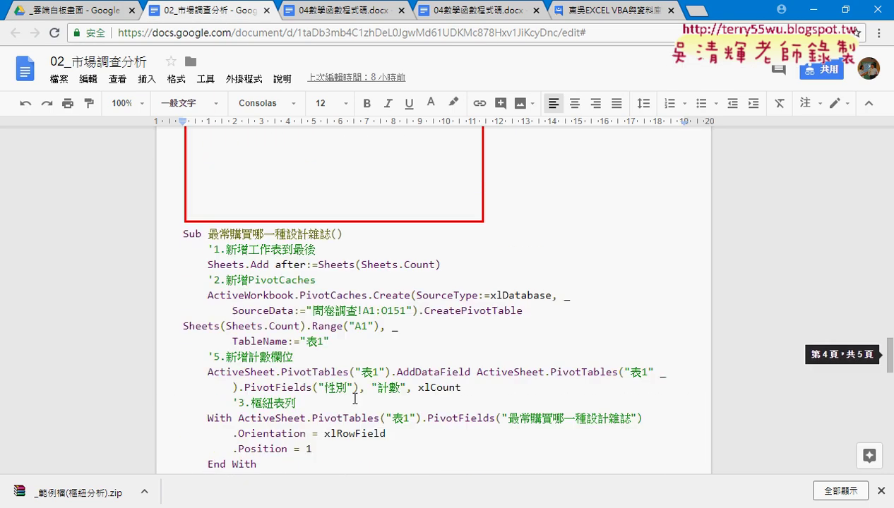
scroll(351, 343, "down", 5)
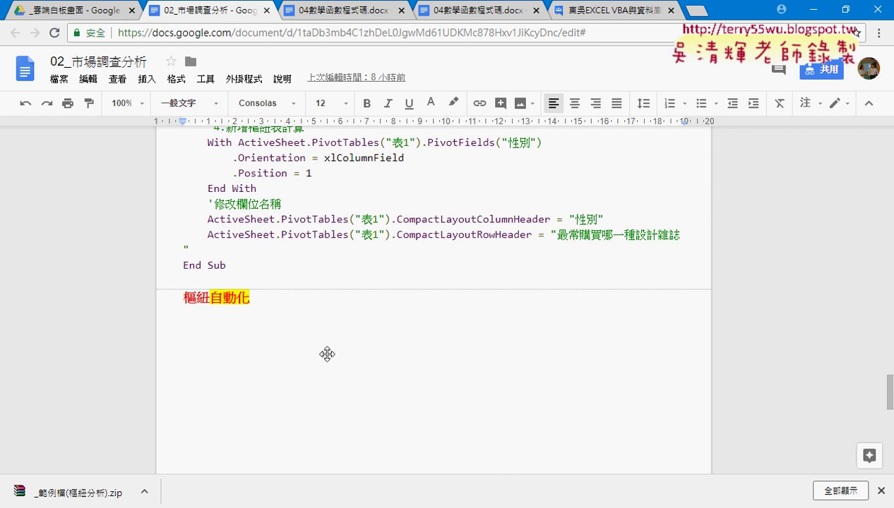
scroll(335, 377, "down", 4)
scroll(337, 389, "down", 1)
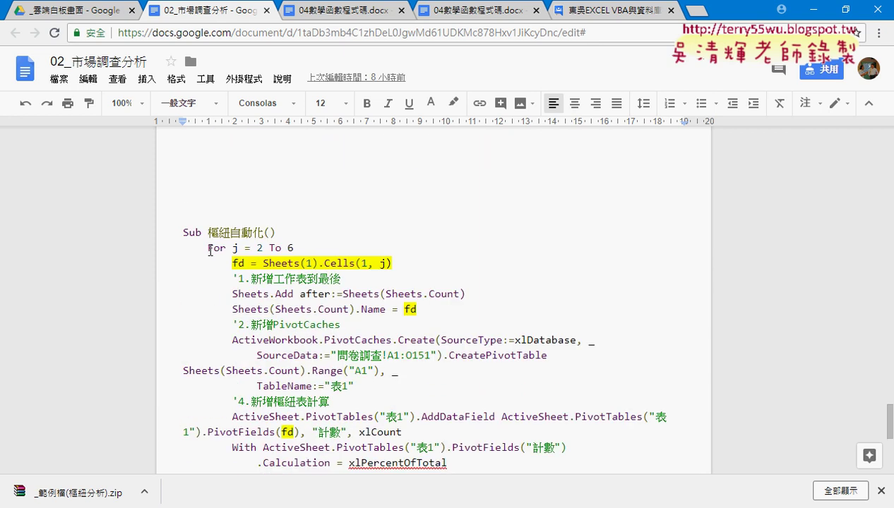
left_click_drag(209, 251, 295, 252)
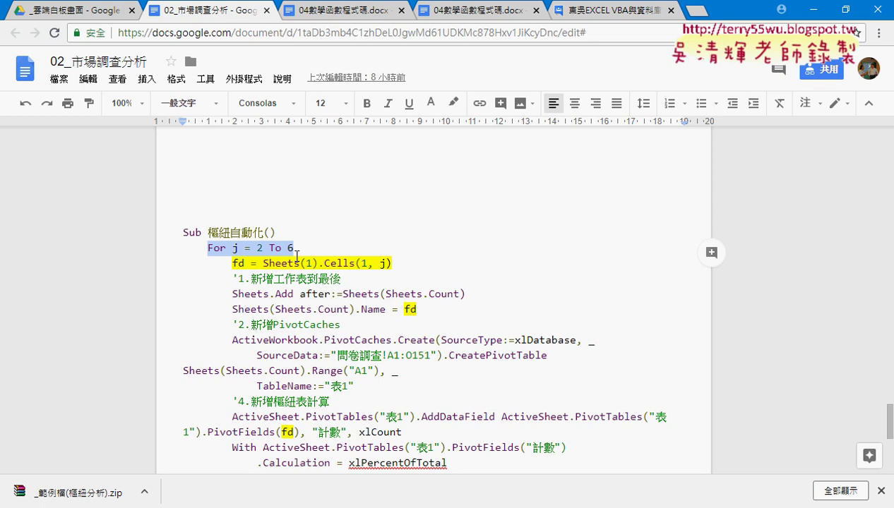
left_click_drag(183, 232, 332, 420)
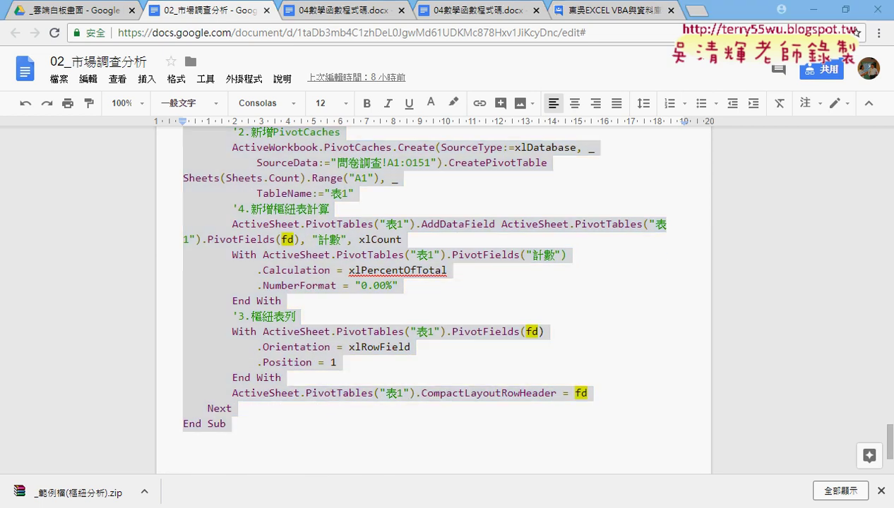
Step: Bring the survey workbook forward and show its macro code in the Visual Basic editor
mouse_move(265, 502)
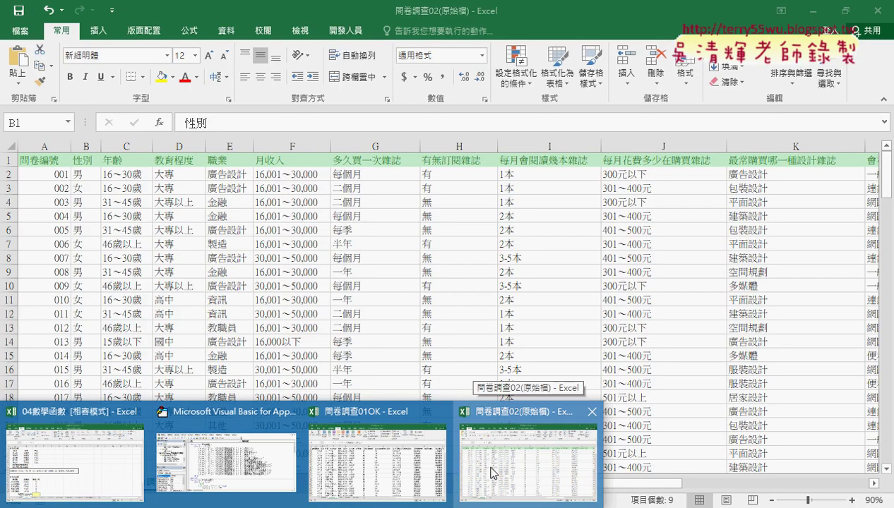
left_click(492, 473)
left_click(348, 32)
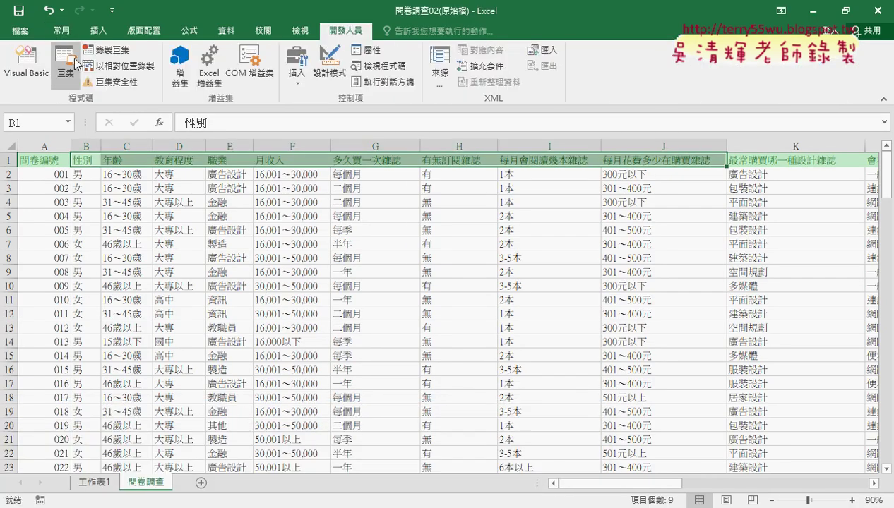
left_click(26, 64)
left_click_drag(372, 134, 455, 60)
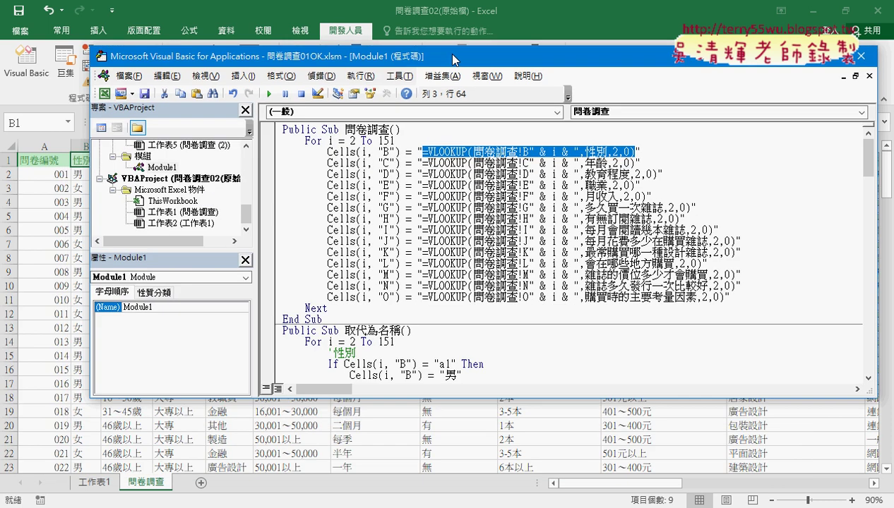
scroll(456, 289, "down", 3)
scroll(463, 304, "down", 5)
scroll(464, 308, "up", 3)
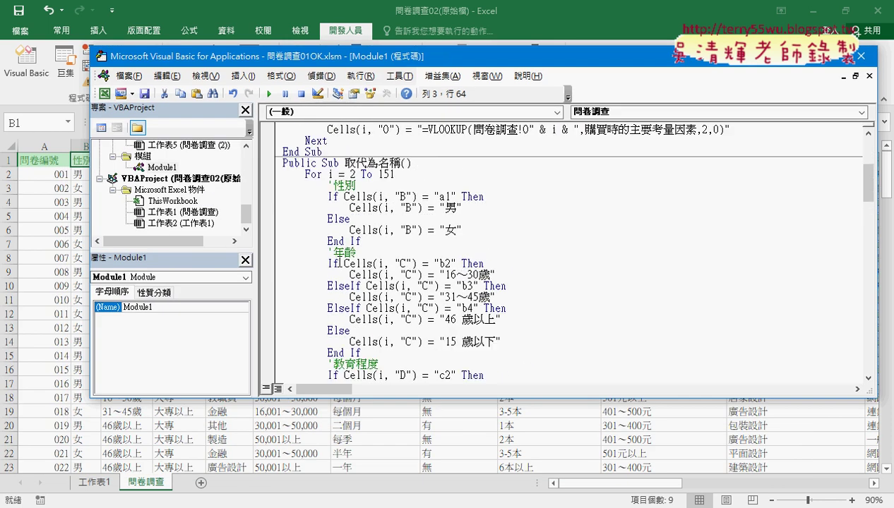
Step: Delete the 取代為名稱 procedure through the end of Module1, then highlight the j = 2 To 6 range
left_click(283, 163)
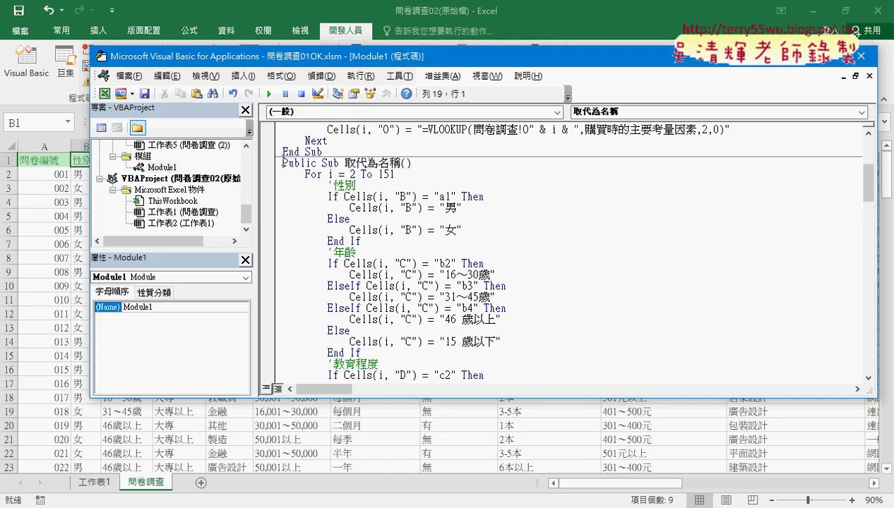
key("ctrl+shift+End")
key("Delete")
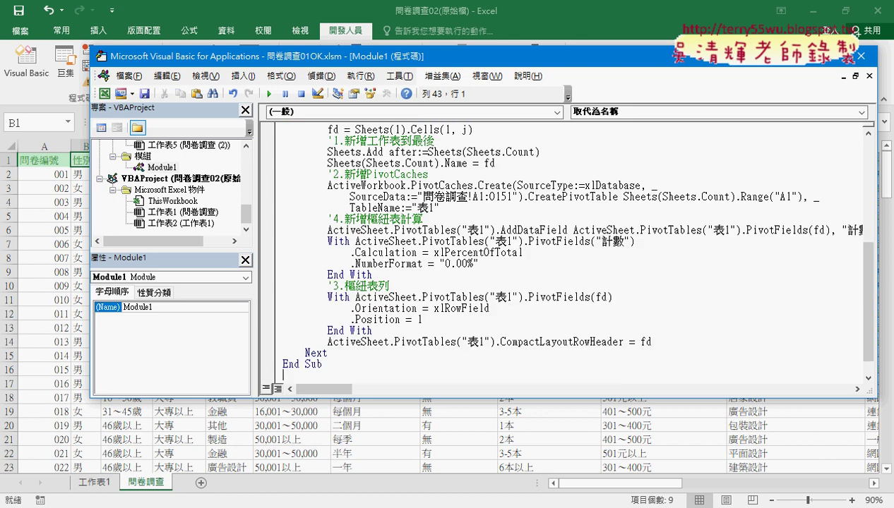
scroll(444, 297, "up", 2)
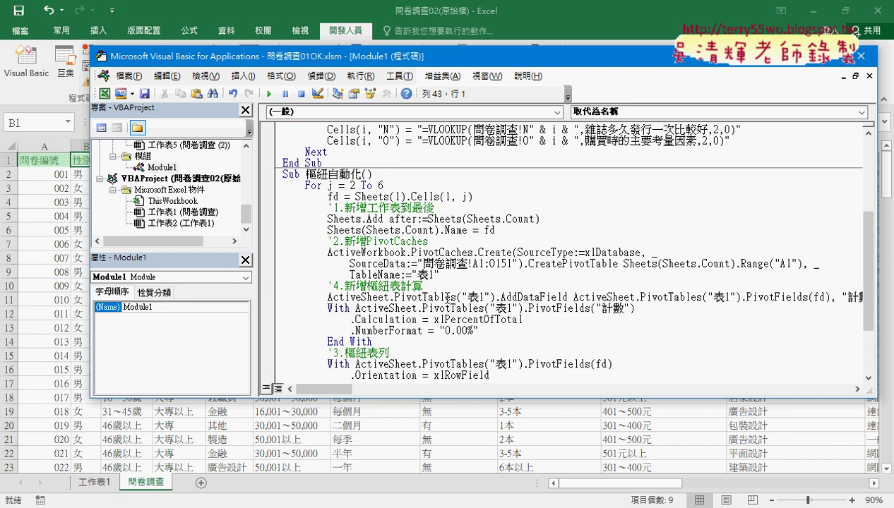
left_click_drag(383, 185, 327, 186)
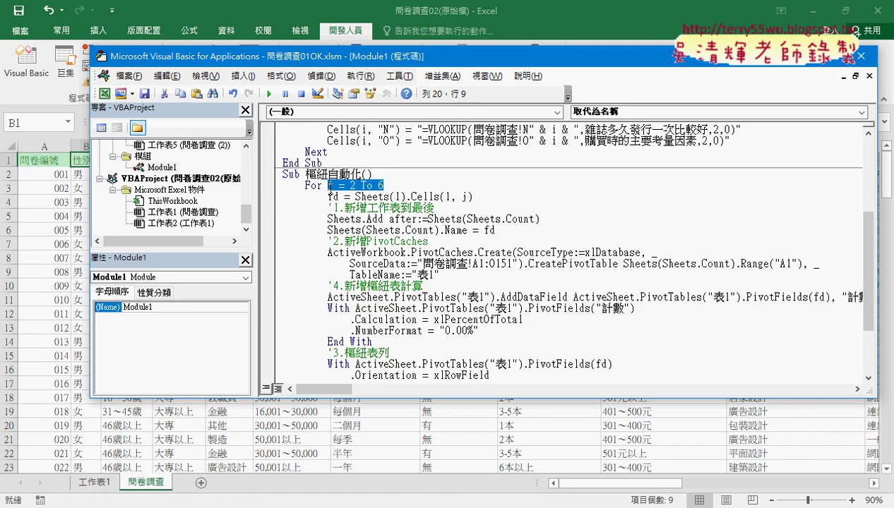
Step: Dismiss the TeamViewer notices and highlight the 樞紐自動化 loop body to walk through it
left_click_drag(394, 66, 387, 207)
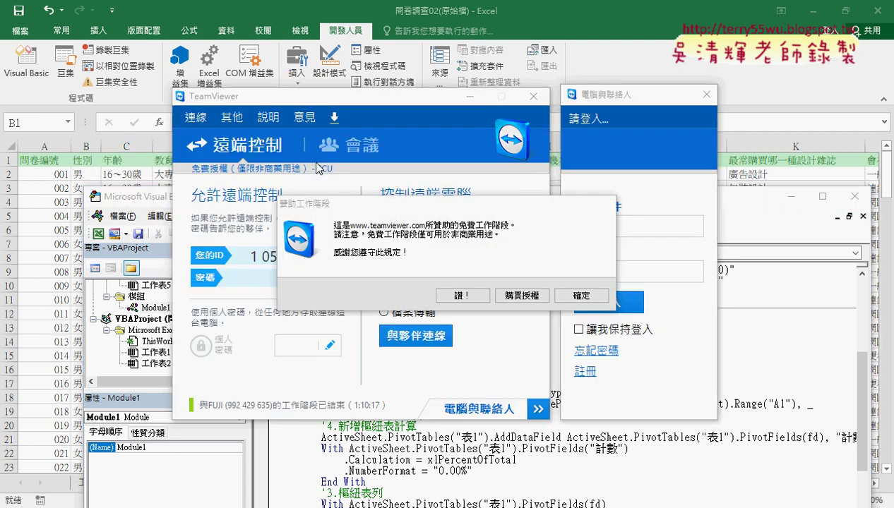
left_click(580, 296)
left_click(468, 96)
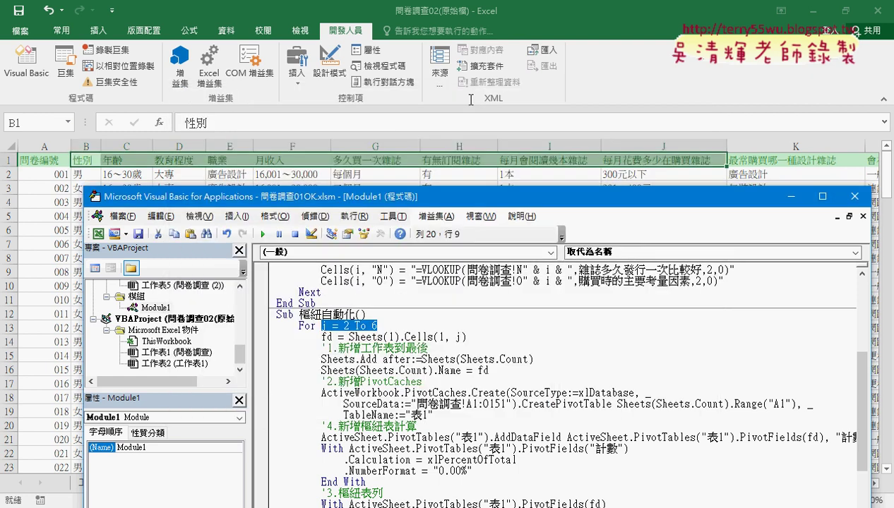
left_click_drag(440, 191, 461, 45)
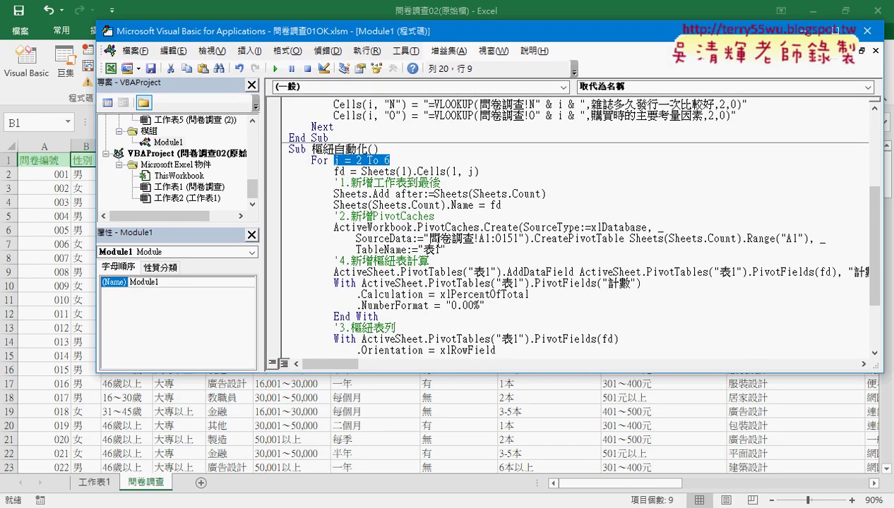
scroll(400, 157, "down", 1)
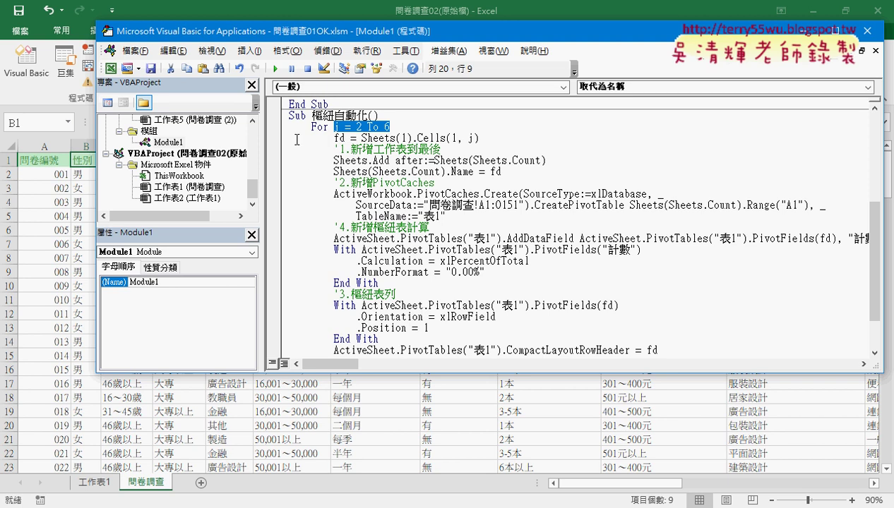
mouse_move(289, 140)
left_mouse_down()
mouse_move(473, 294)
mouse_move(660, 285)
left_mouse_up()
left_click(534, 190)
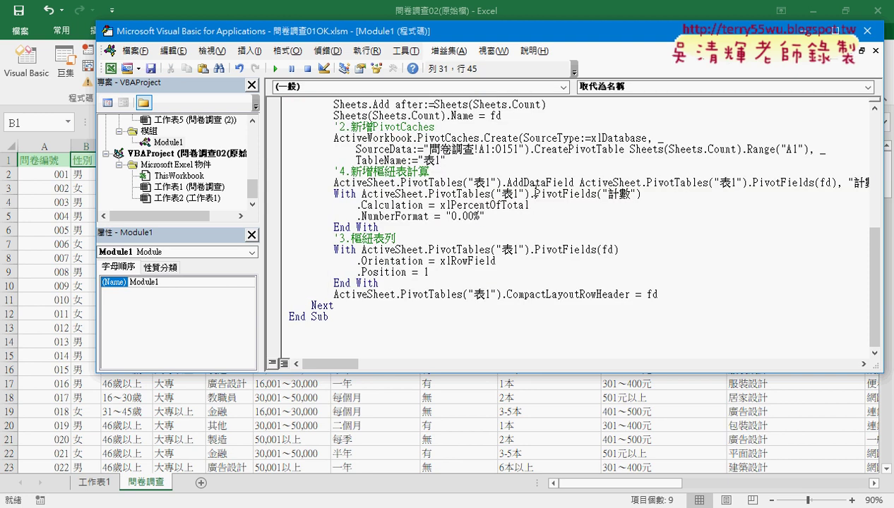
Step: Run the pivot macro, debug its 1004 naming error, then reset to stop it
left_click(275, 69)
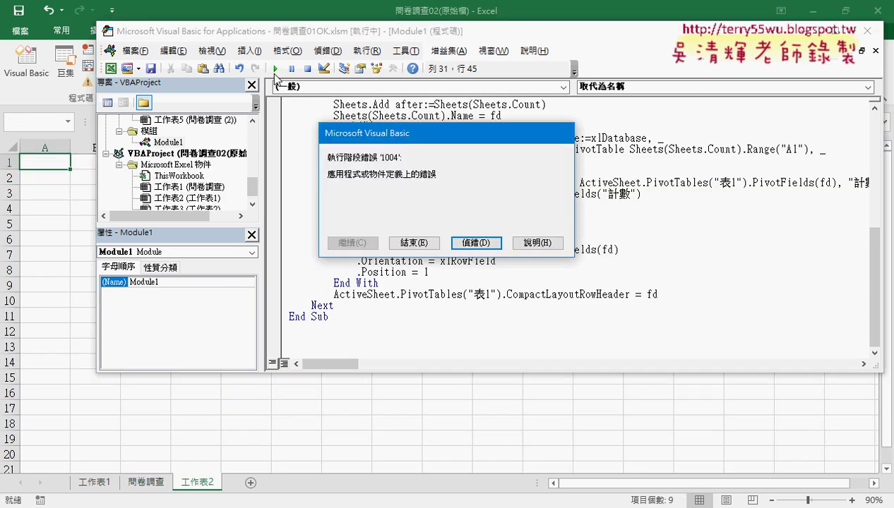
left_click(477, 243)
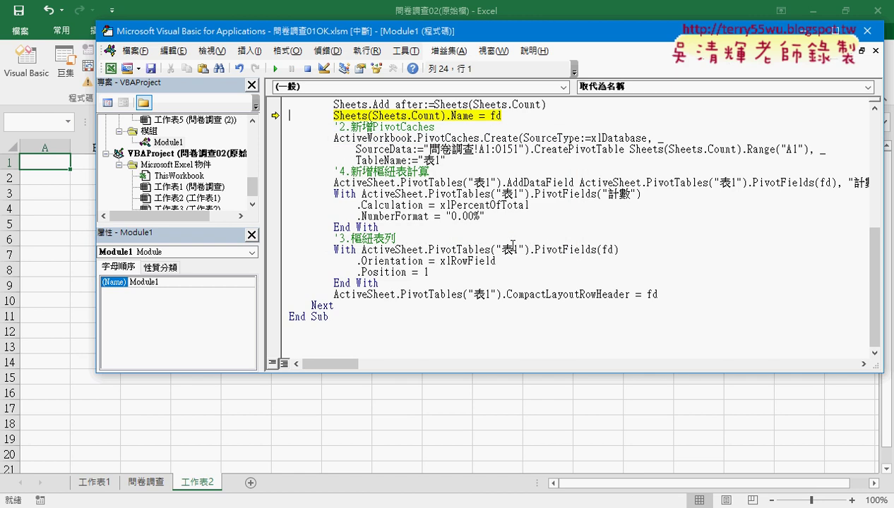
mouse_move(497, 115)
scroll(460, 201, "up", 5)
scroll(460, 201, "up", 3)
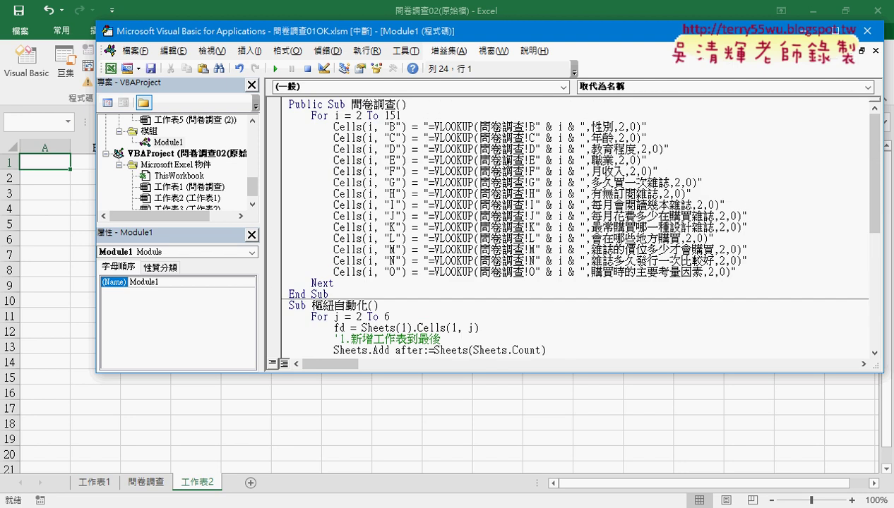
scroll(460, 201, "down", 2)
scroll(461, 201, "down", 1)
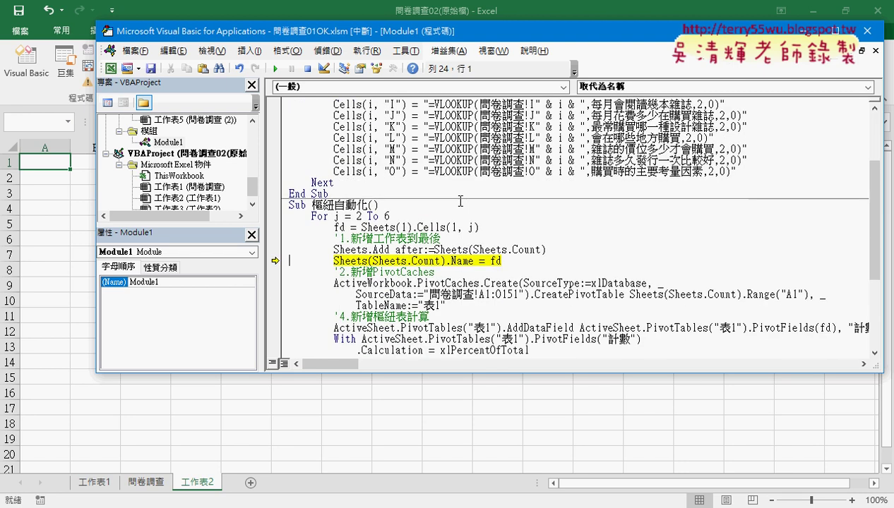
left_click(307, 68)
Step: Delete the leftover 工作表1 and 工作表2 sheets, confirming each deletion
left_click(151, 483)
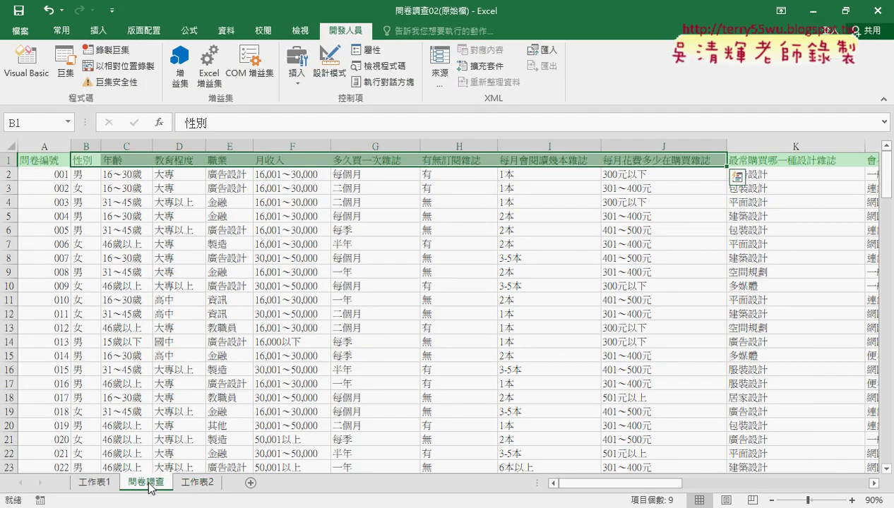
left_click(103, 483)
right_click(103, 483)
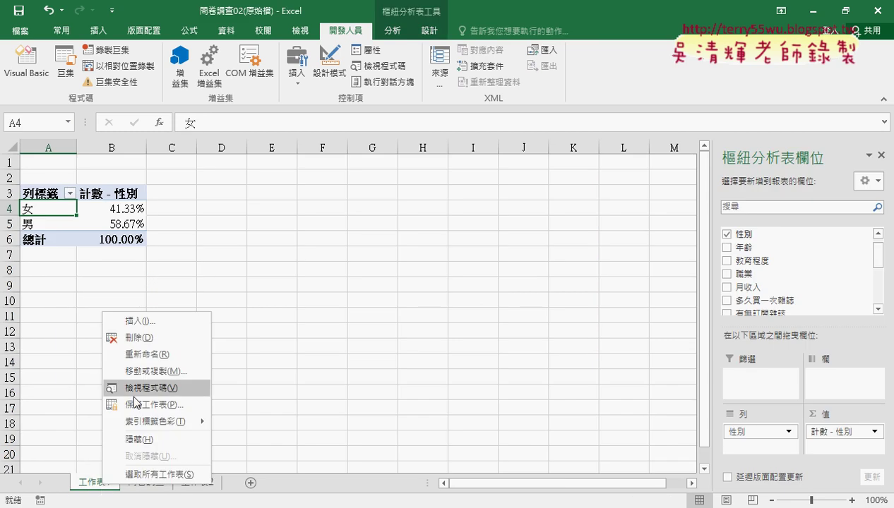
left_click(148, 338)
left_click(410, 297)
right_click(143, 485)
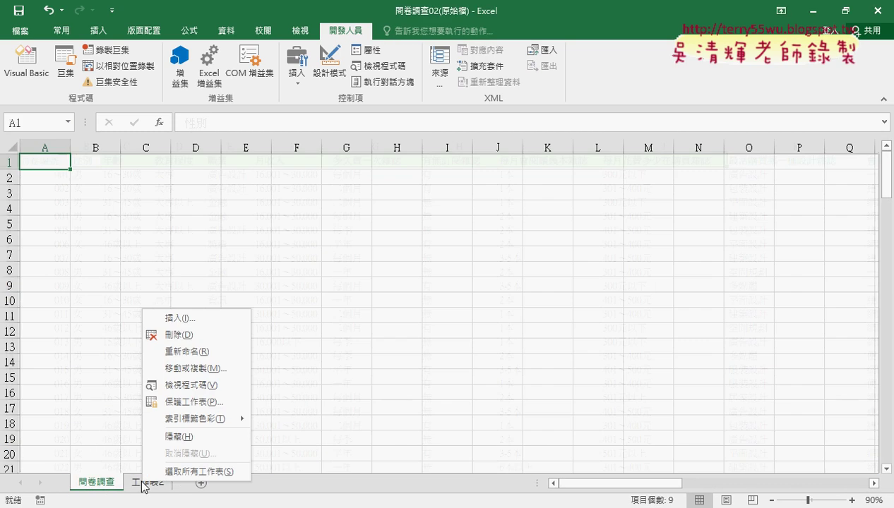
left_click(191, 334)
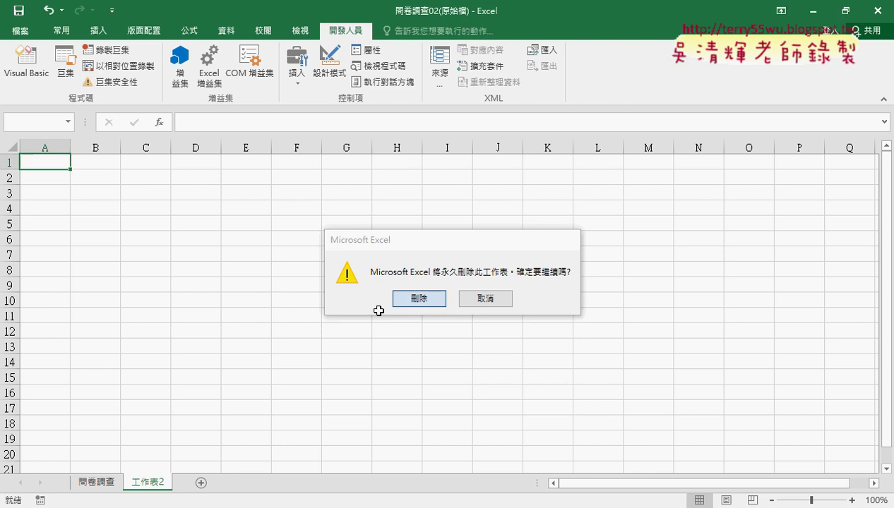
left_click(417, 298)
Step: Run the 樞紐自動化 macro again from the VBA editor, then minimize the editor
mouse_move(303, 507)
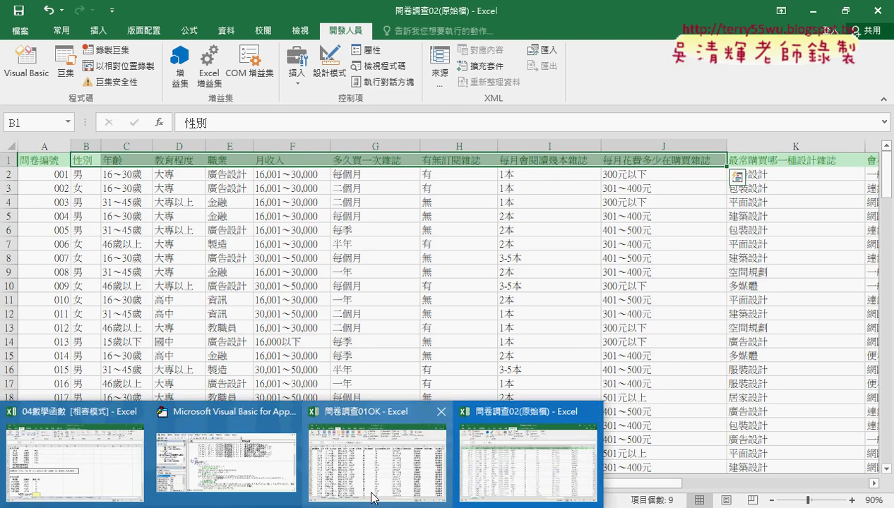
left_click(266, 488)
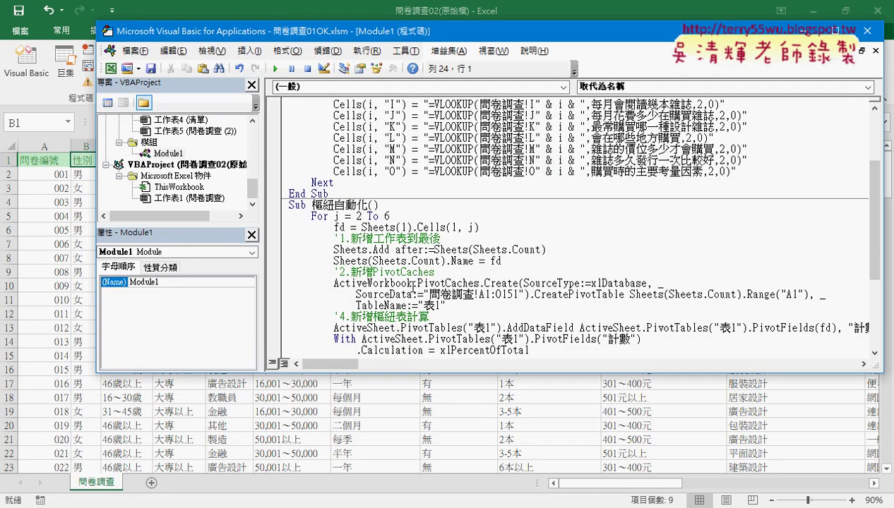
scroll(443, 266, "down", 1)
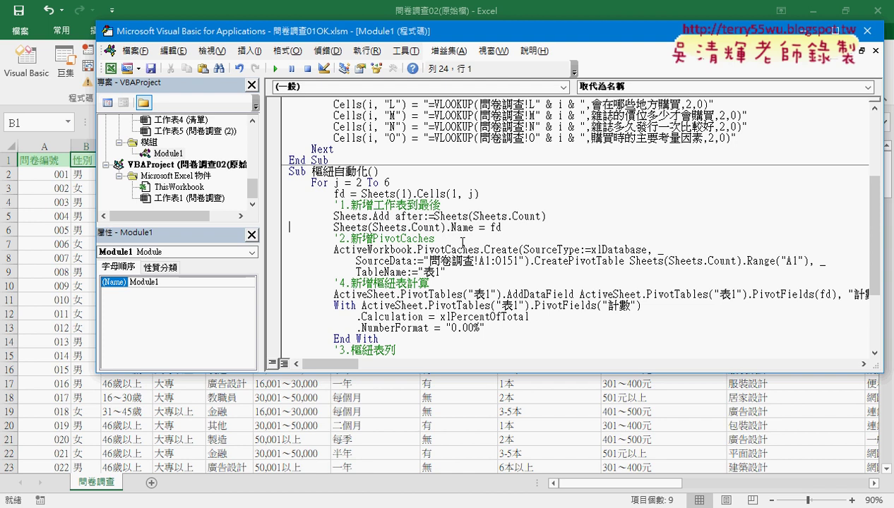
scroll(461, 237, "down", 1)
left_click(595, 226)
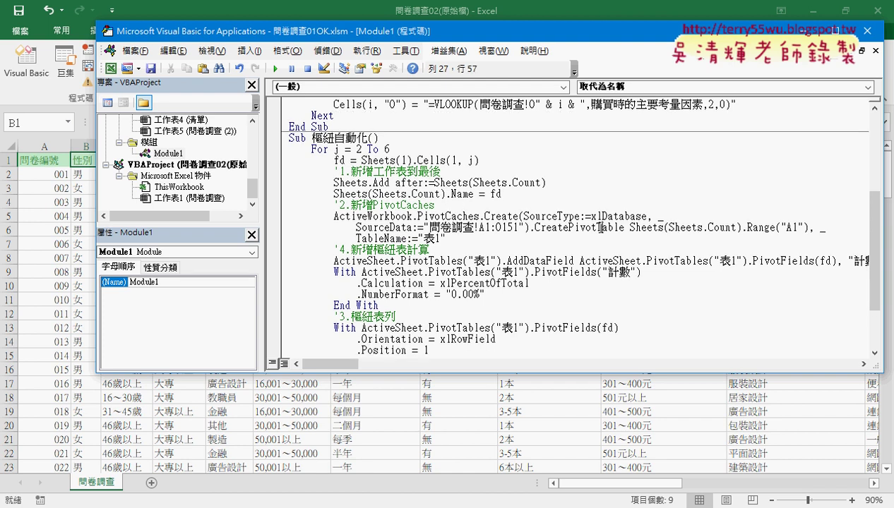
left_click(276, 69)
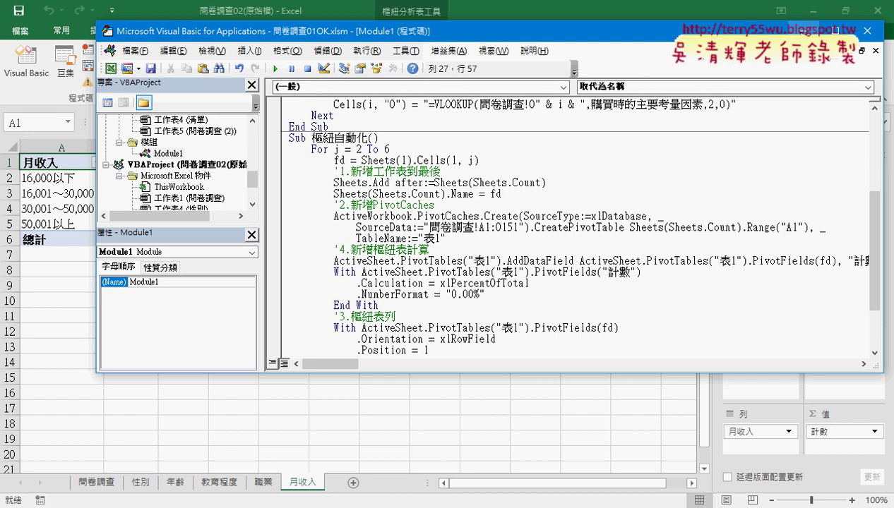
left_click(803, 31)
Step: Review the new 性別, 年齡, 教育程度, 職業 and 月收入 pivot sheets; 月收入 shows 16,000以下 at 14.67%
left_click(150, 480)
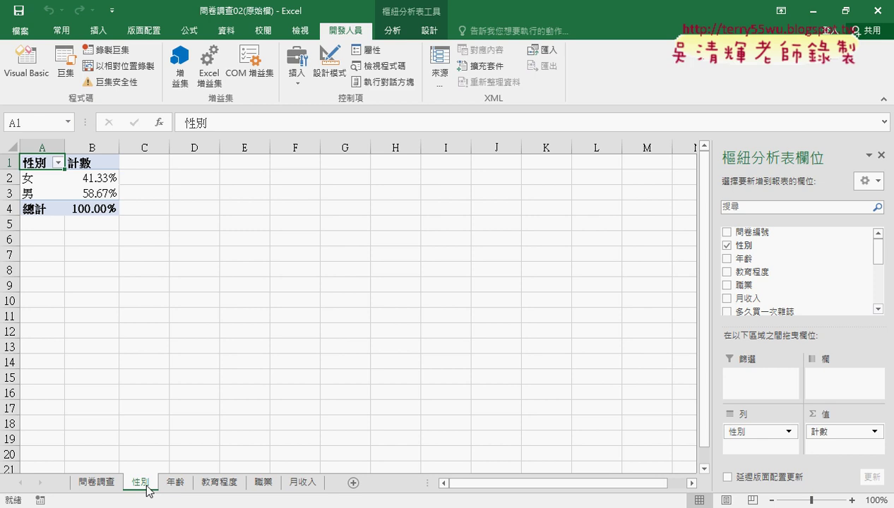
left_click(175, 484)
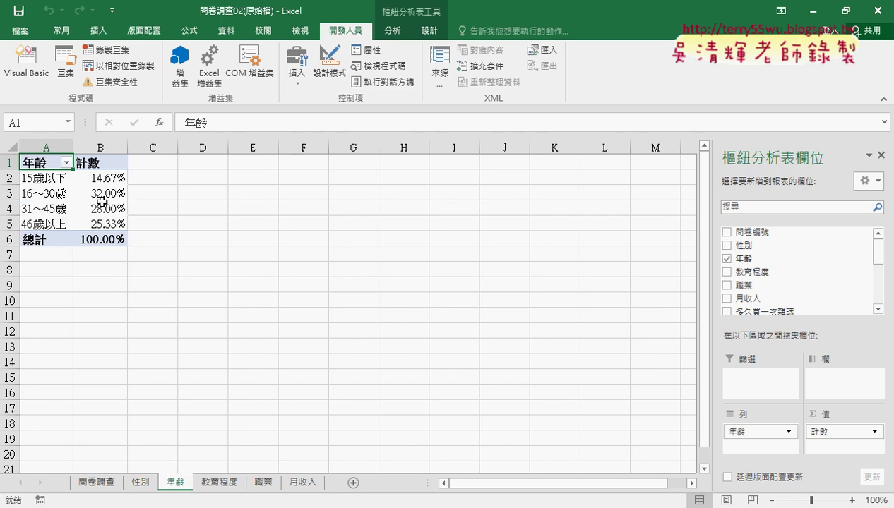
left_click(211, 484)
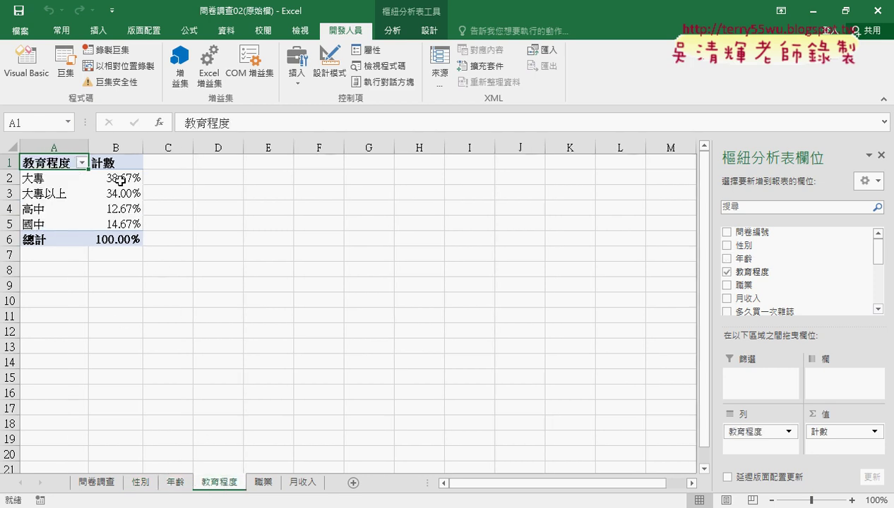
left_click(263, 483)
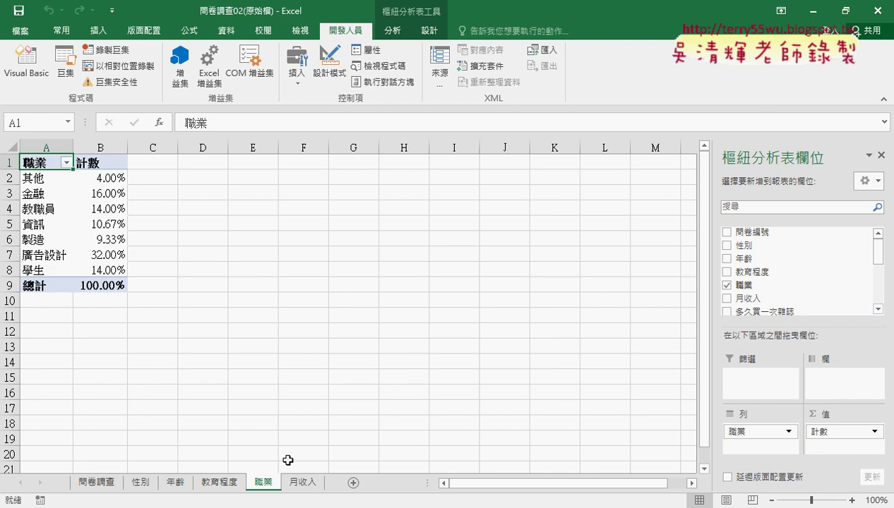
left_click(304, 484)
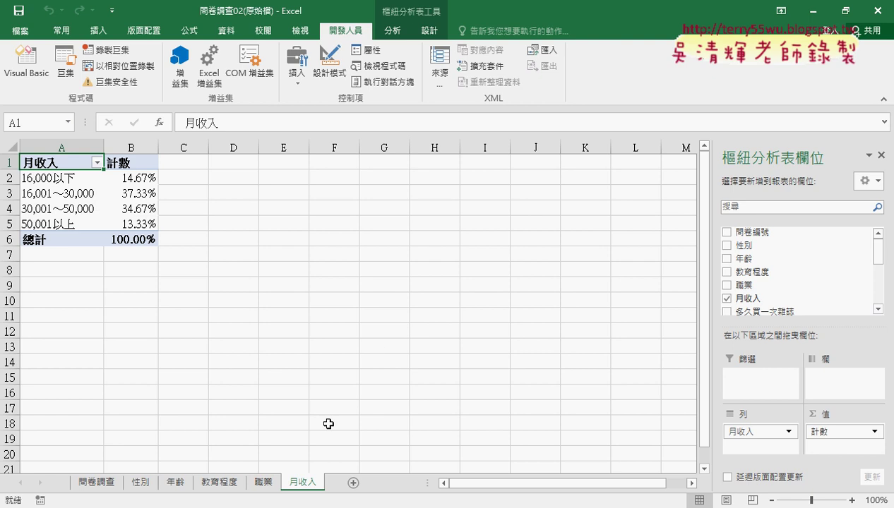
mouse_move(303, 507)
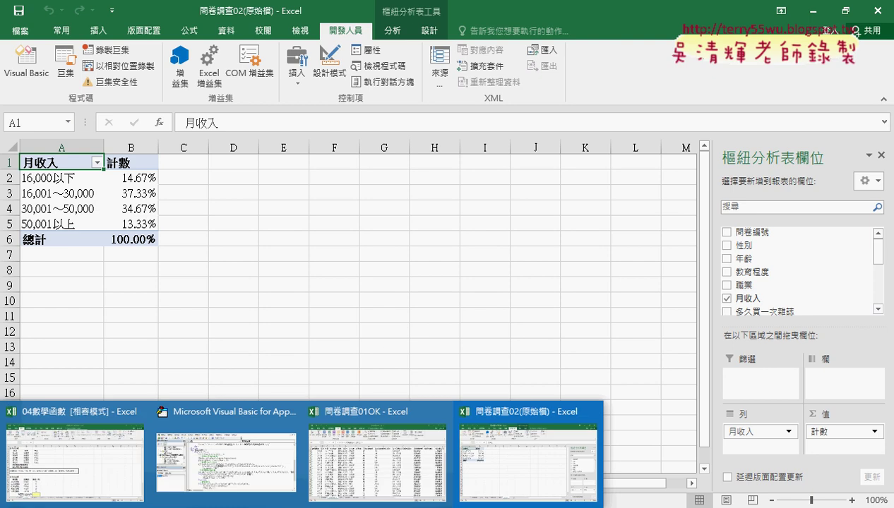
left_click(121, 451)
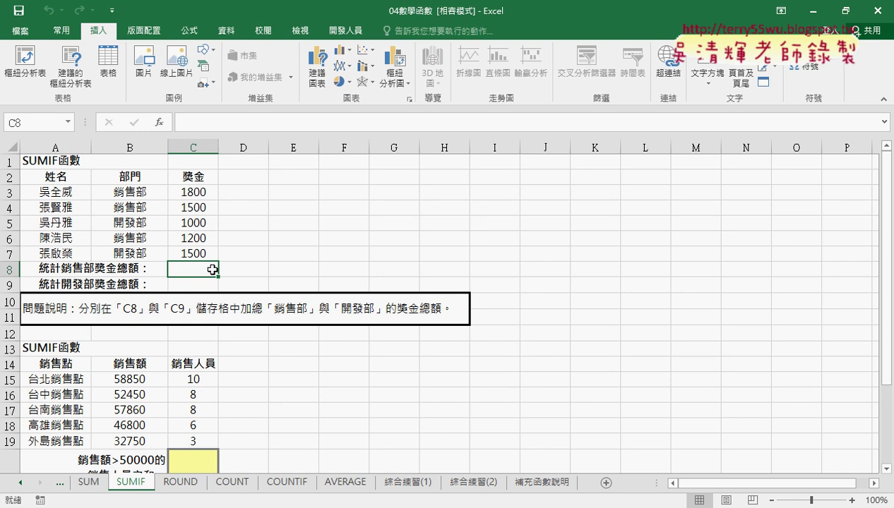
scroll(400, 337, "down", 1)
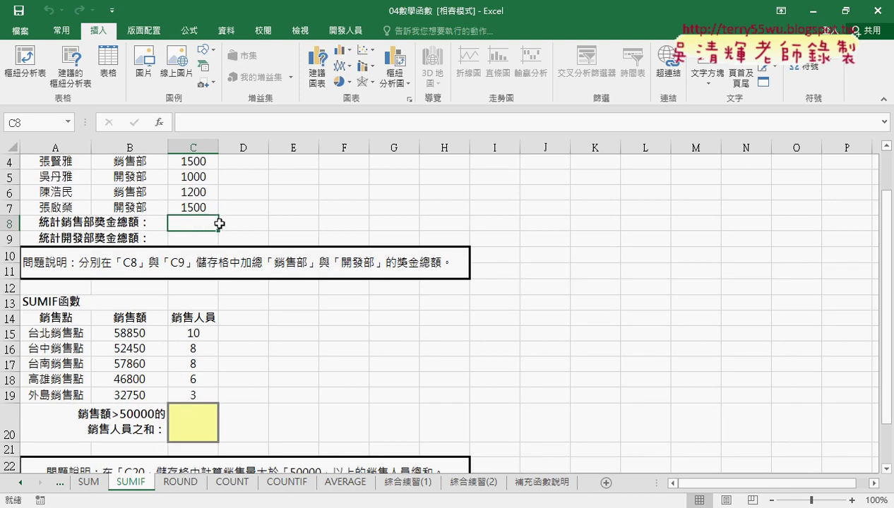
left_click(93, 223)
double_click(92, 224)
left_click_drag(94, 224, 62, 224)
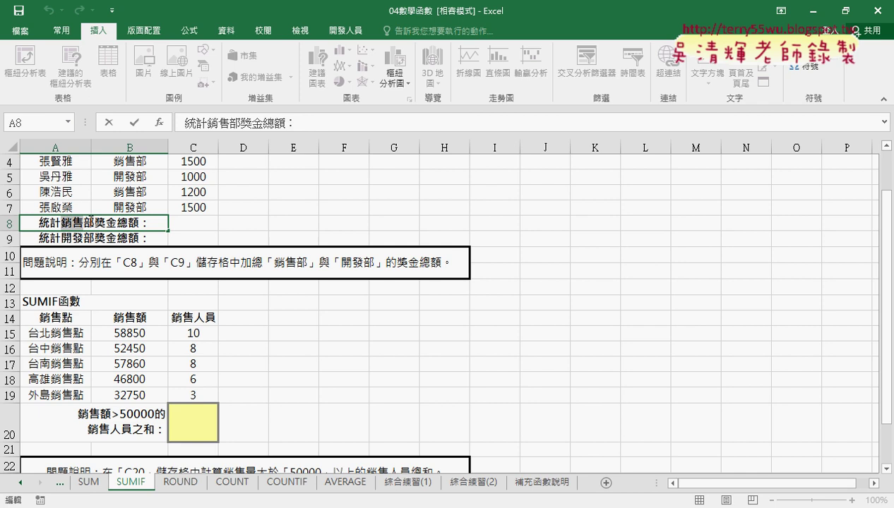
right_click(92, 224)
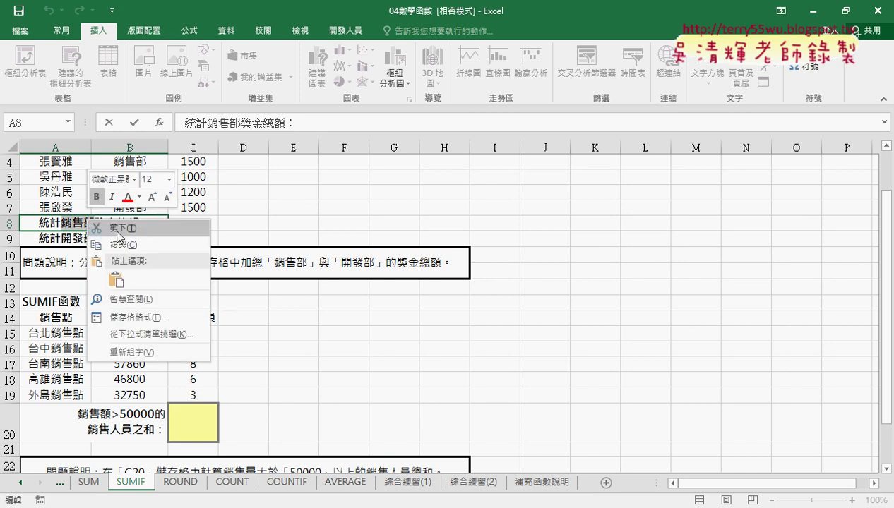
left_click(139, 242)
scroll(313, 221, "up", 1)
left_click_drag(143, 190, 187, 247)
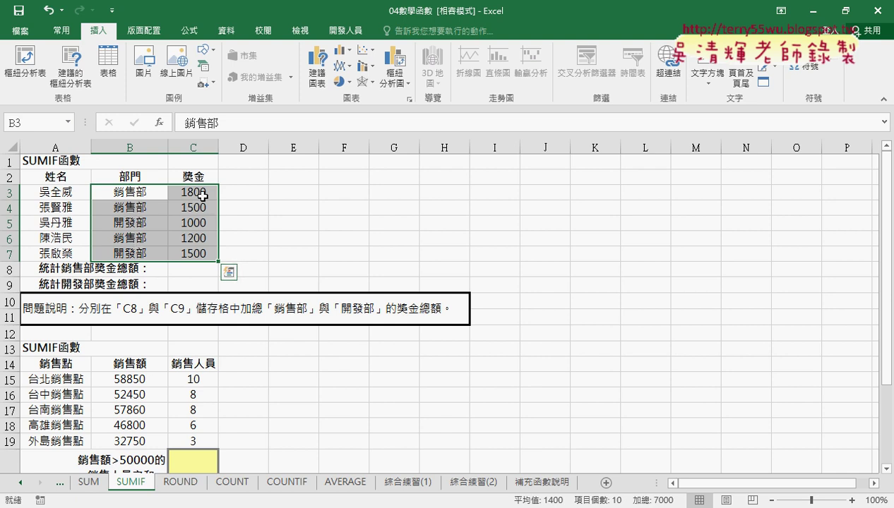
left_click_drag(201, 192, 203, 256)
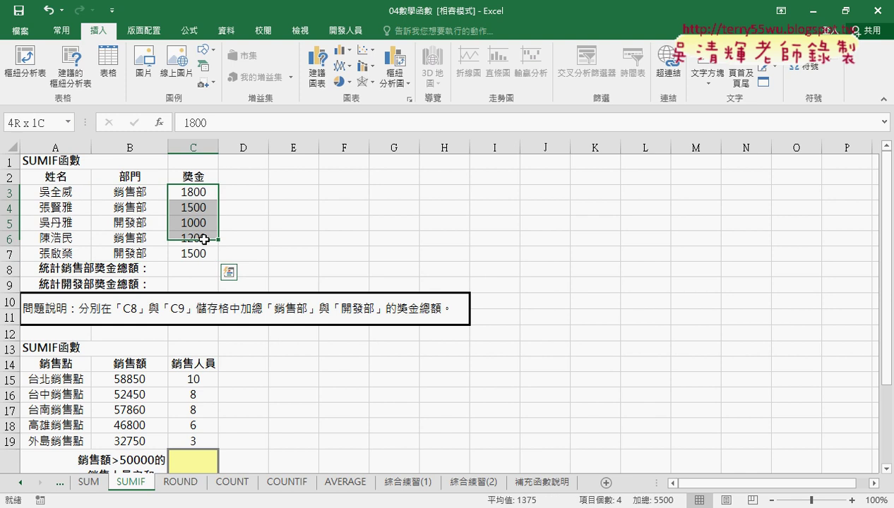
left_click(139, 192)
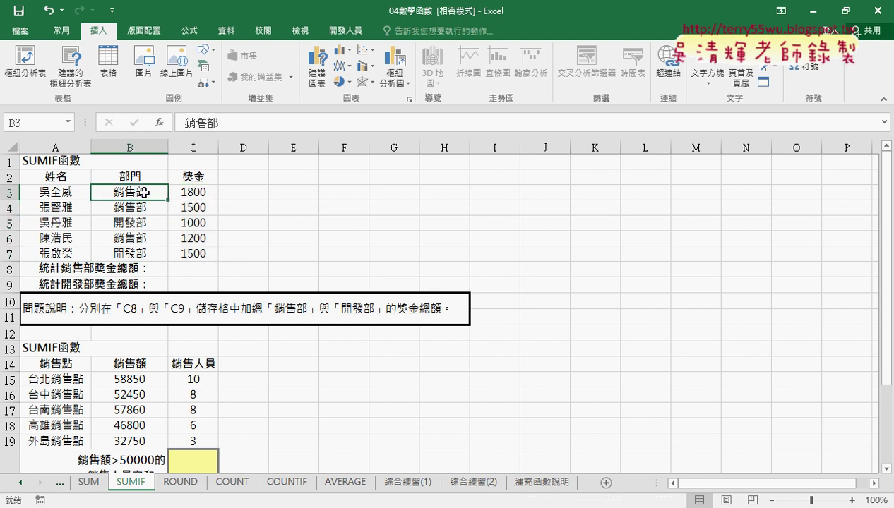
left_click_drag(139, 192, 141, 255)
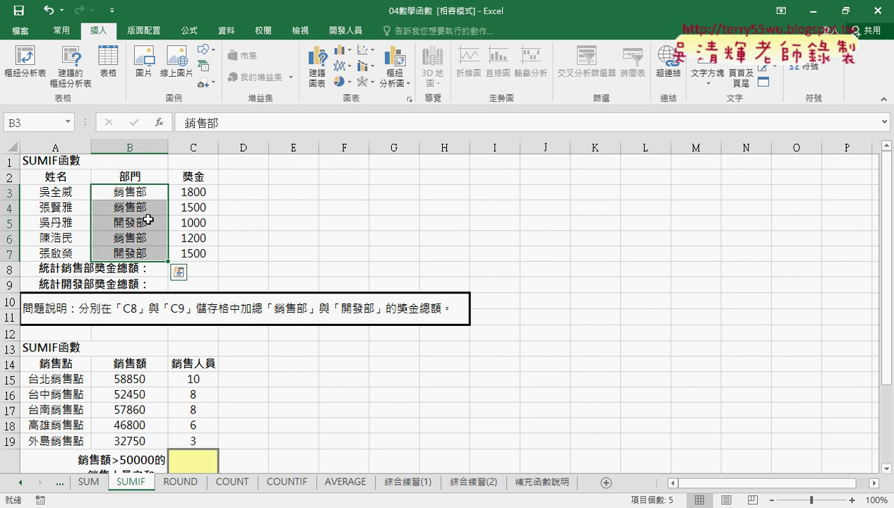
left_click_drag(205, 191, 205, 254)
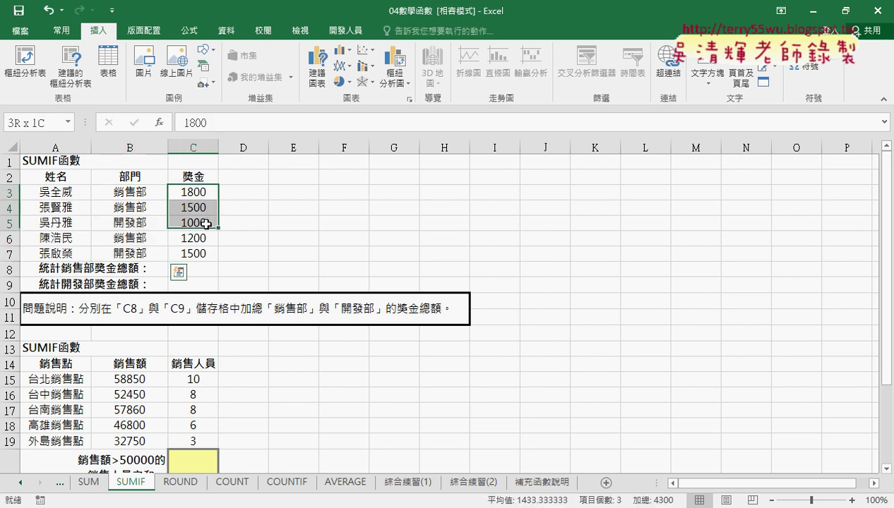
left_click(200, 269)
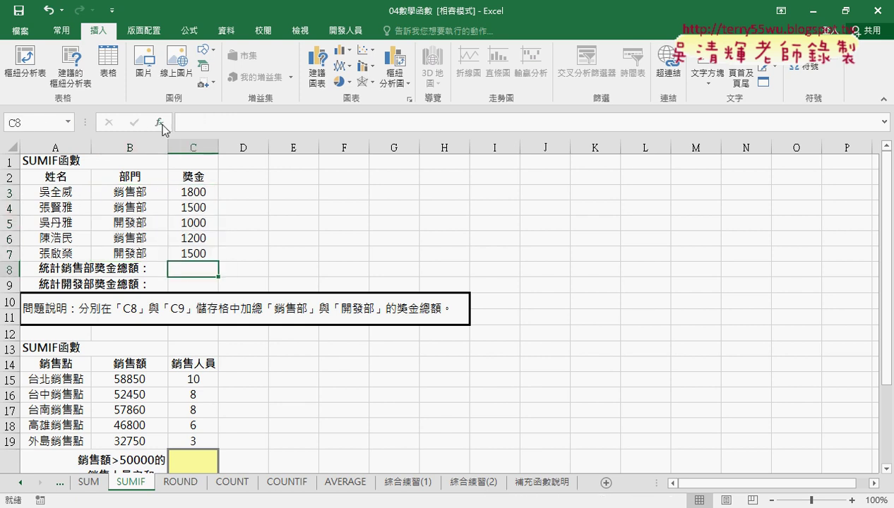
Step: For C8, pick SUMIF from the 數學與三角函數 category after comparing it with SUMIFS
left_click(160, 122)
left_click(633, 126)
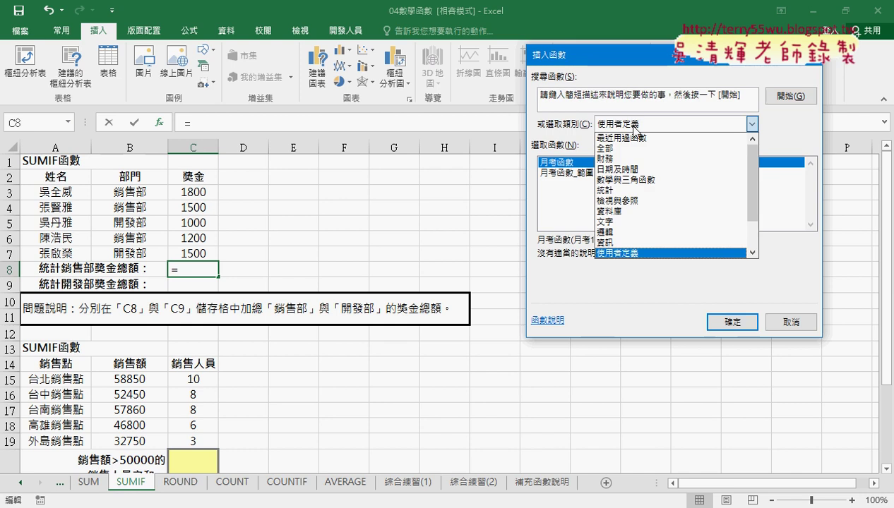
left_click(664, 179)
left_click_drag(814, 181, 815, 217)
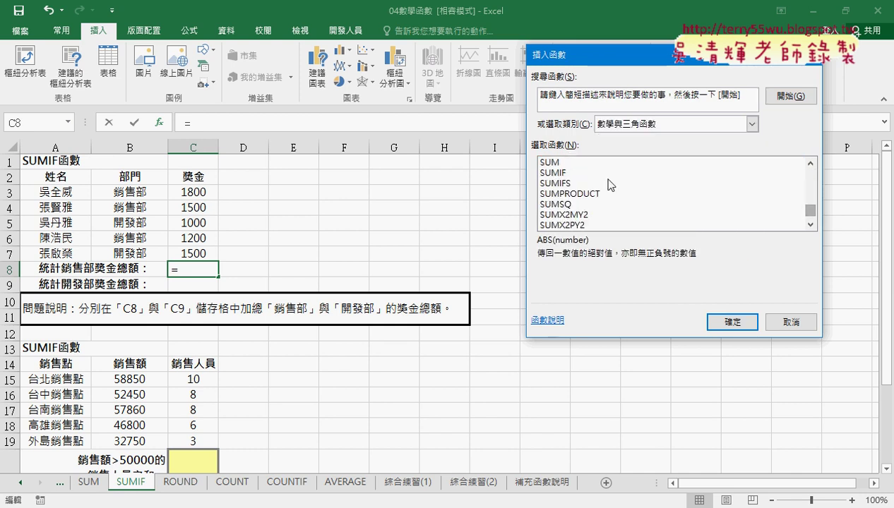
left_click(574, 173)
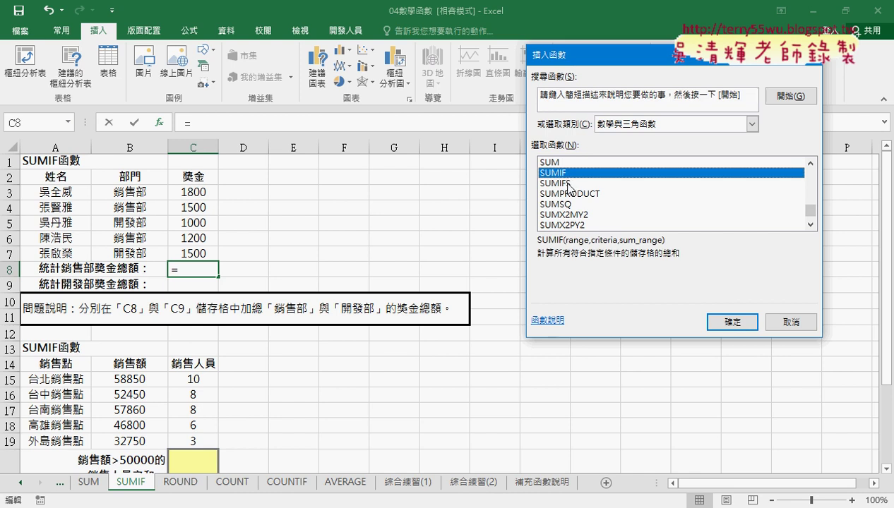
left_click(569, 184)
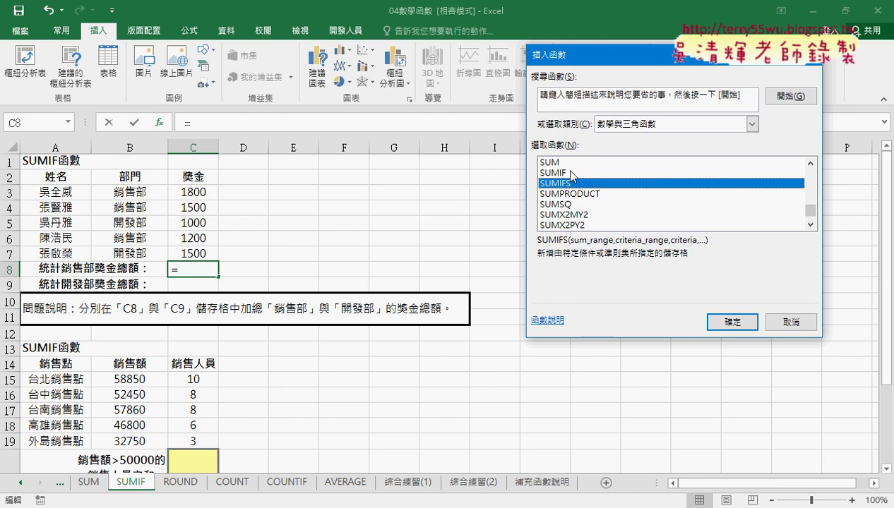
left_click(572, 174)
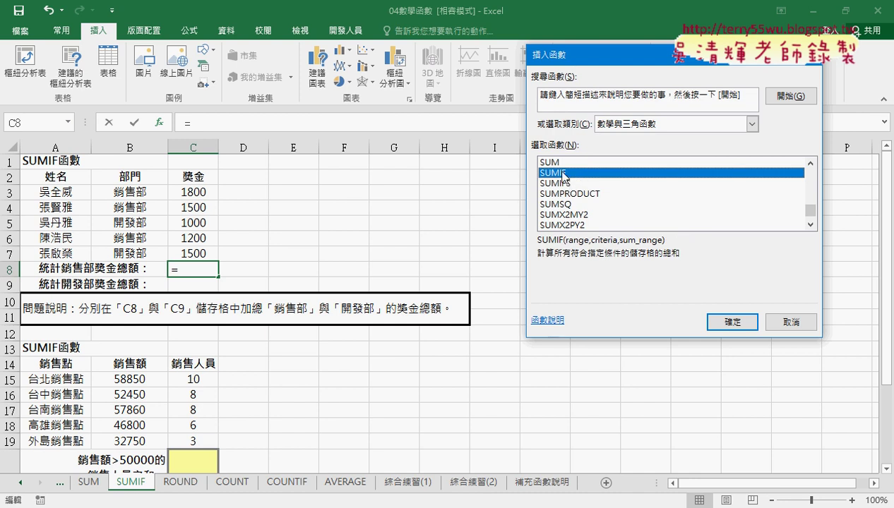
left_click(574, 185)
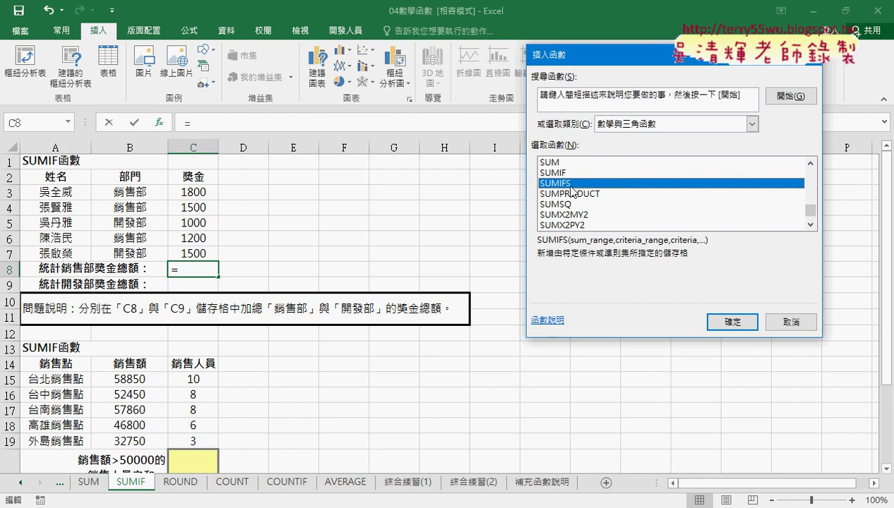
left_click(569, 174)
left_click(731, 323)
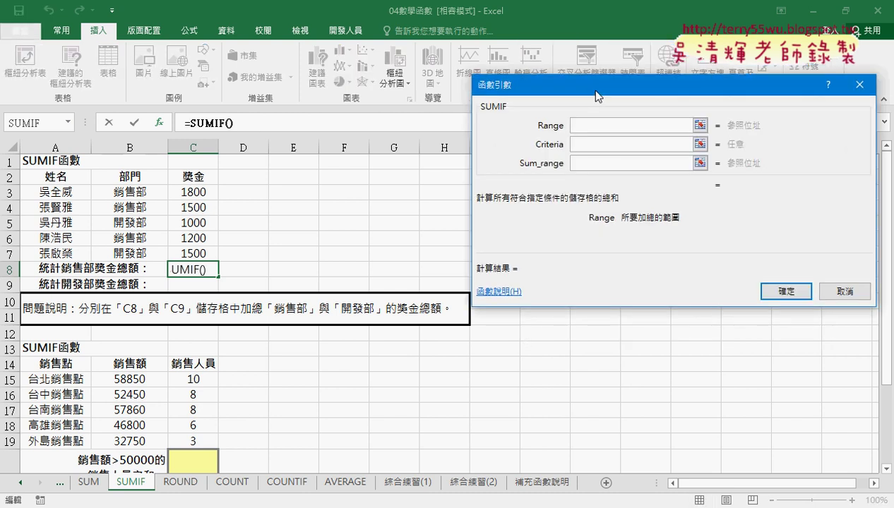
Step: Place the SUMIF arguments dialog beside the table and mark up Range, Criteria and Sum_range in red
left_click_drag(589, 89, 382, 153)
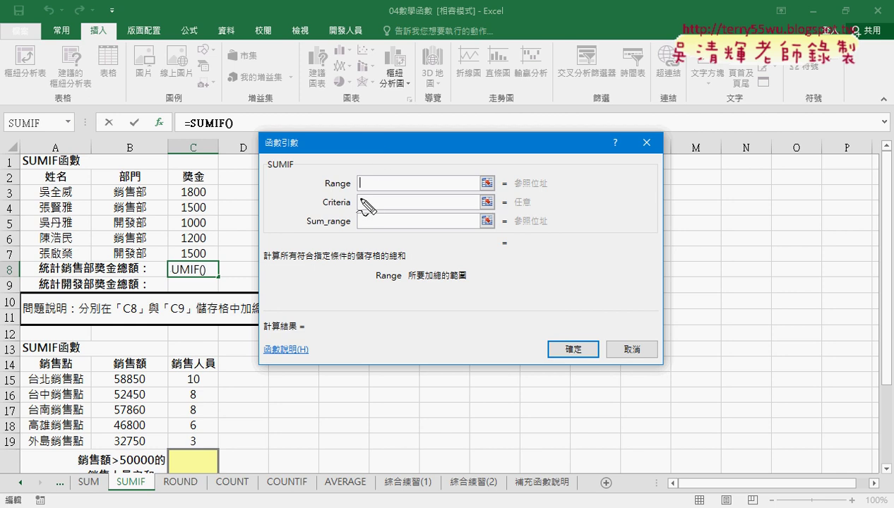
left_click_drag(354, 215, 354, 213)
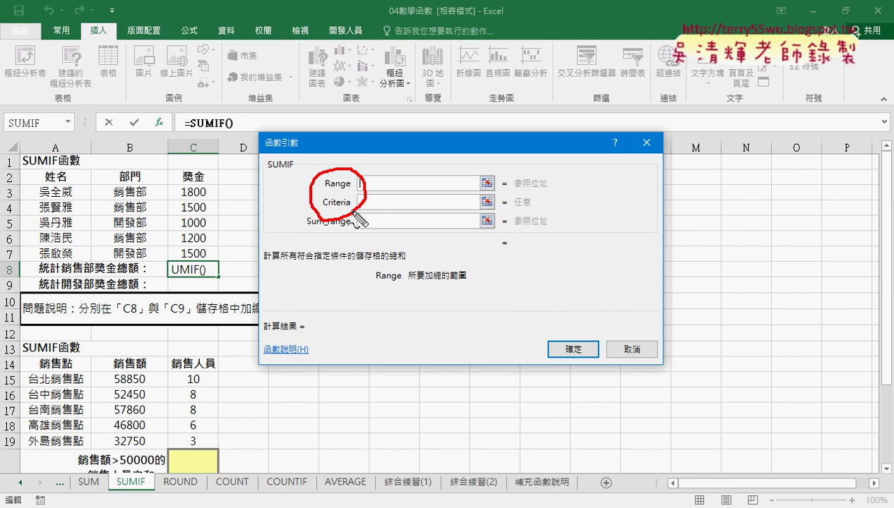
left_click_drag(370, 219, 384, 216)
mouse_move(327, 209)
left_mouse_down()
mouse_move(351, 206)
mouse_move(350, 188)
left_mouse_up()
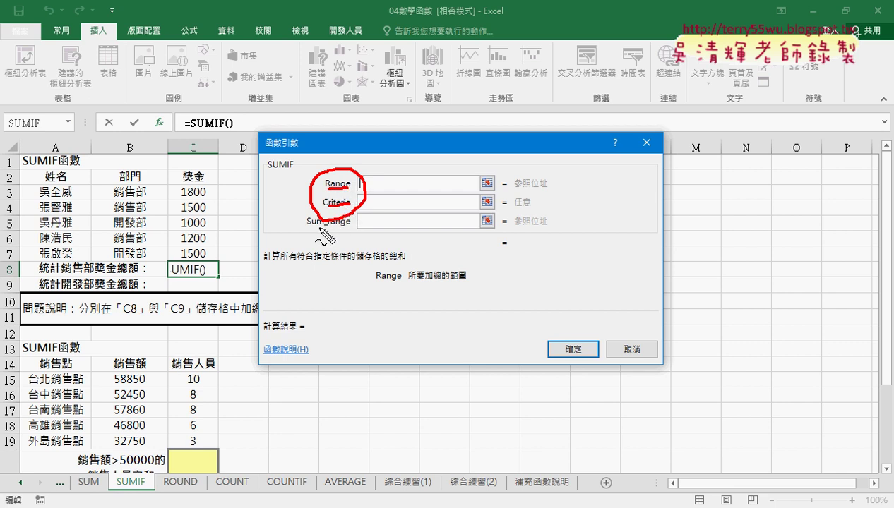
left_click_drag(307, 229, 351, 228)
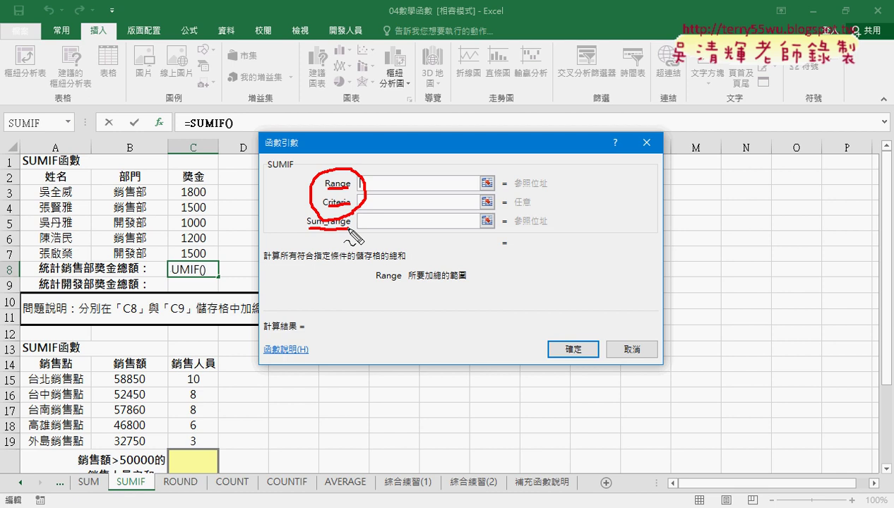
key("Escape")
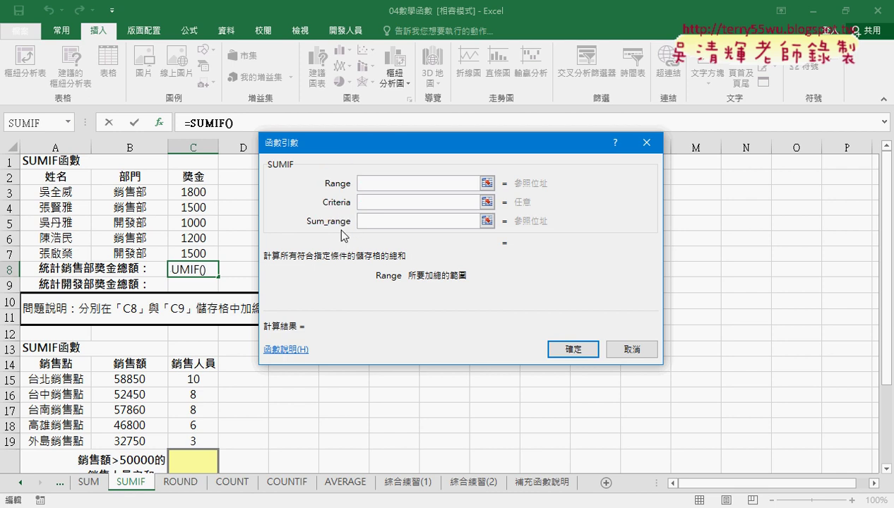
Step: Enter criteria 銷售部, range B3:B7 and sum range C3:C7, so C8 shows 4500
left_click(394, 202)
type("銷售部")
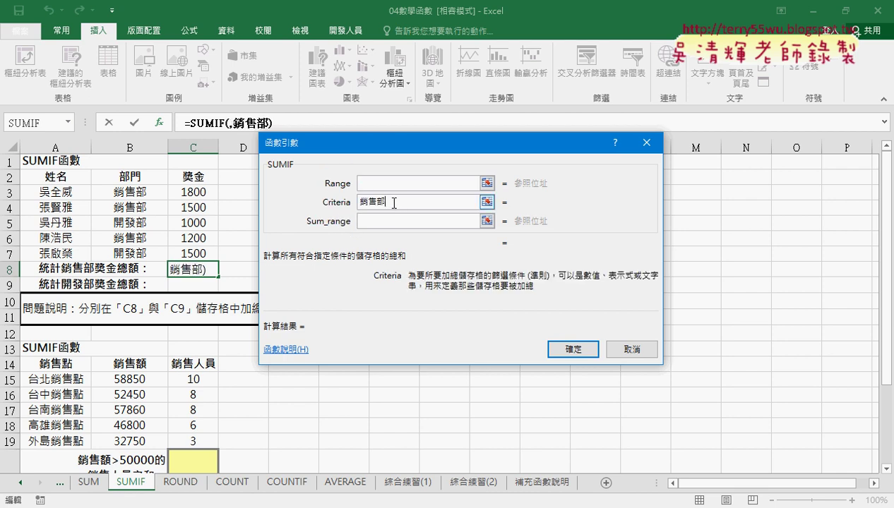
left_click(399, 185)
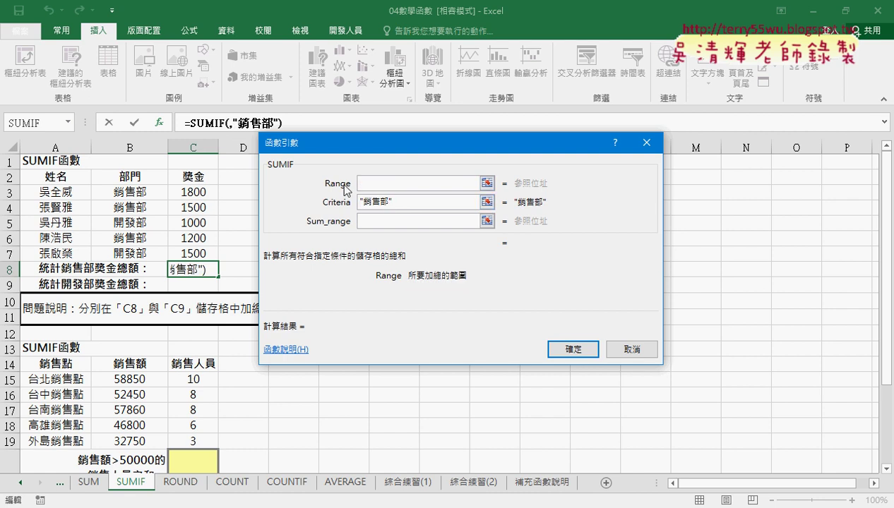
left_click(368, 184)
left_click_drag(132, 192, 133, 248)
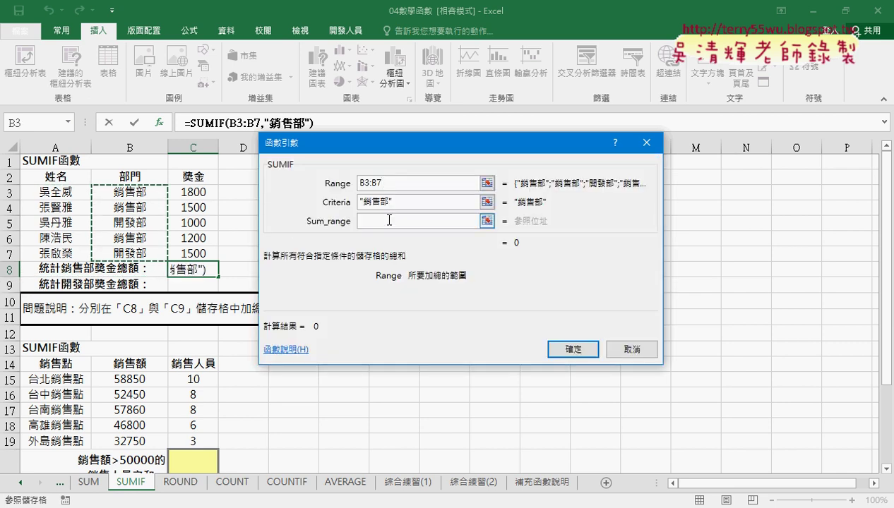
left_click(385, 221)
left_click_drag(197, 193, 199, 253)
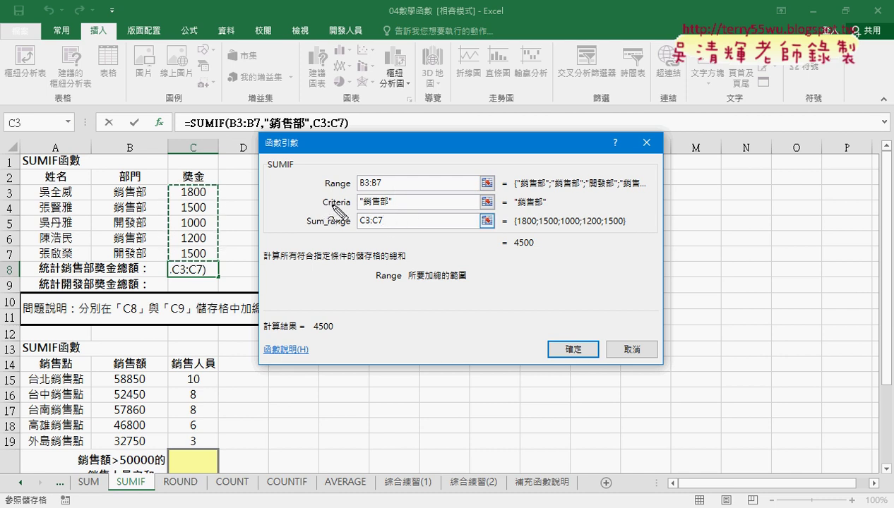
mouse_move(316, 201)
left_mouse_down()
mouse_move(326, 190)
mouse_move(393, 227)
left_mouse_up()
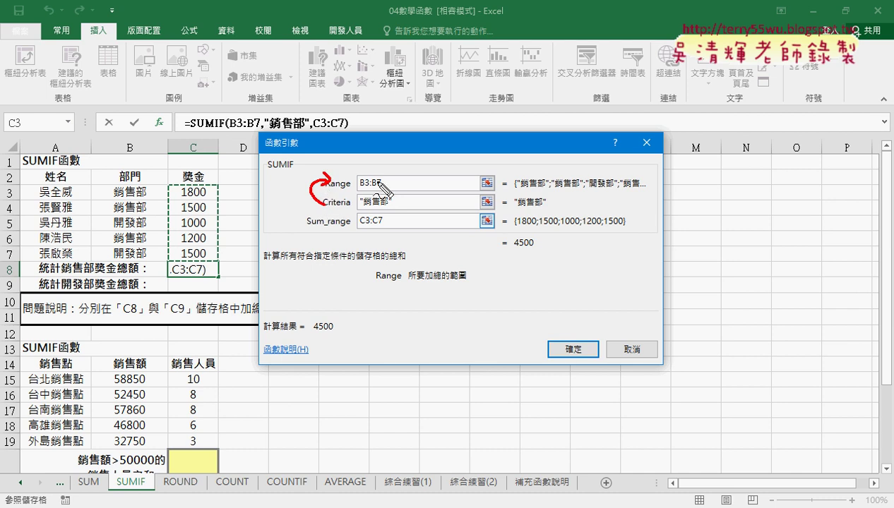
left_click(406, 226)
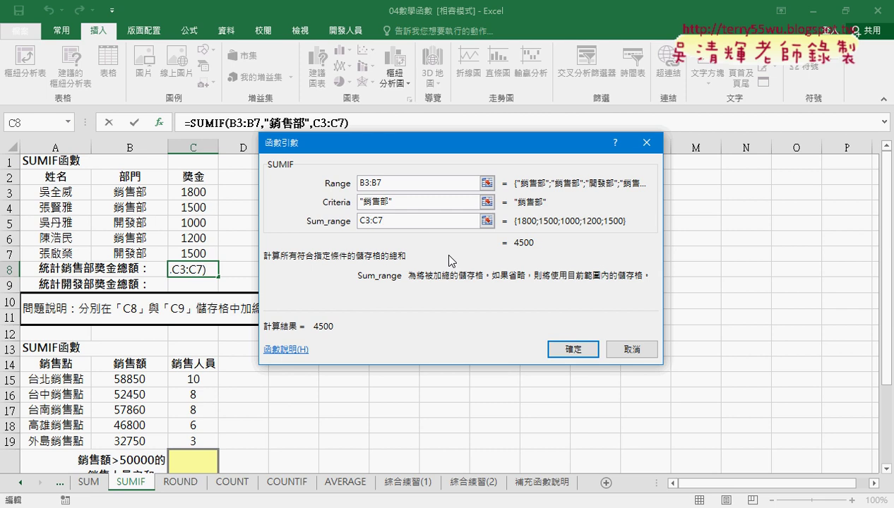
left_click(573, 348)
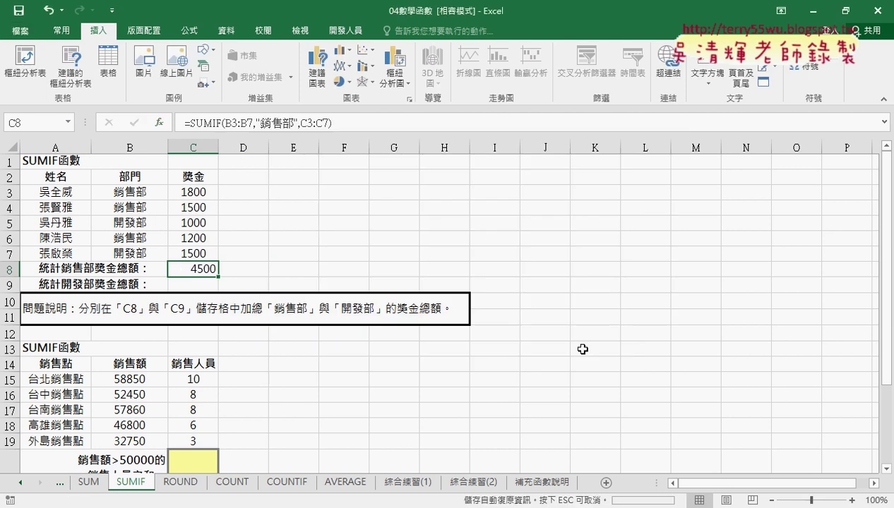
Step: Check the 開發部 label in A9, then start SUMIF in C9 from the recently used functions
double_click(74, 285)
left_click_drag(62, 285, 95, 284)
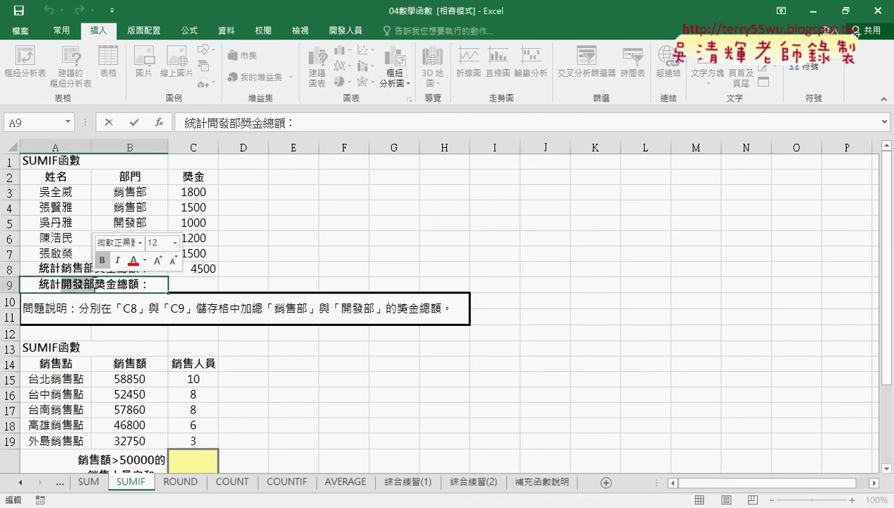
left_click(197, 279)
left_click(159, 122)
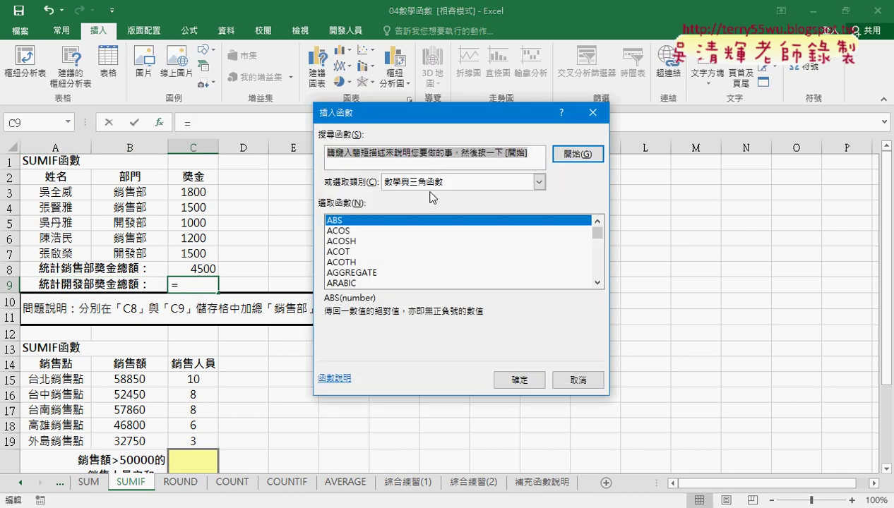
left_click(435, 182)
left_click(442, 196)
double_click(371, 223)
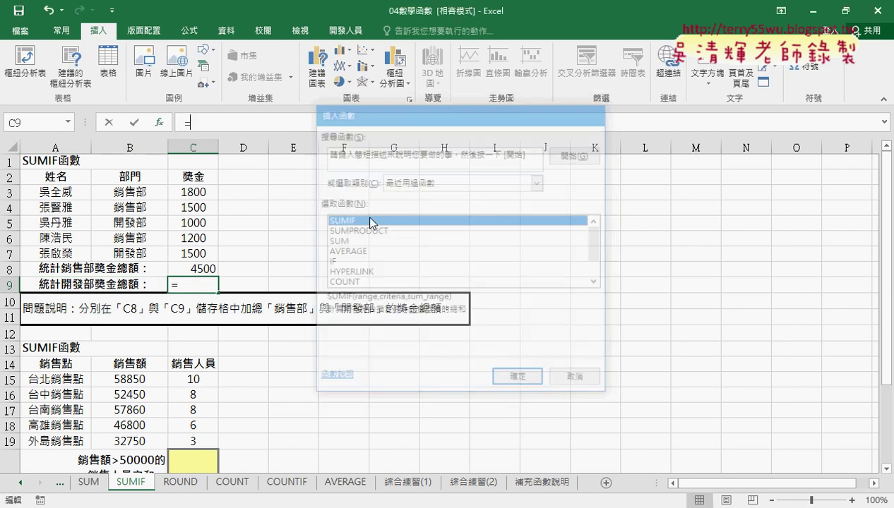
Step: Set criteria 開發部, range B3:B7 and sum range C3:C7, giving 2500 in C9
left_click(375, 204)
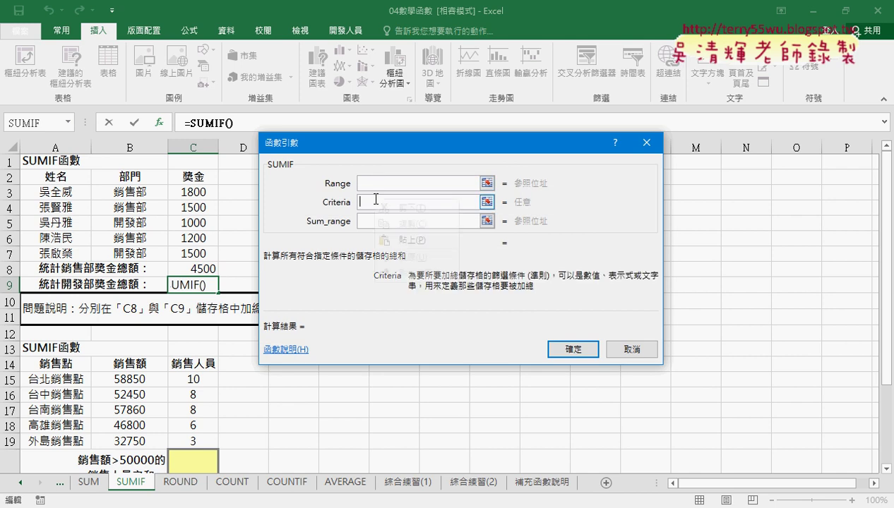
type("開發部")
left_click(370, 187)
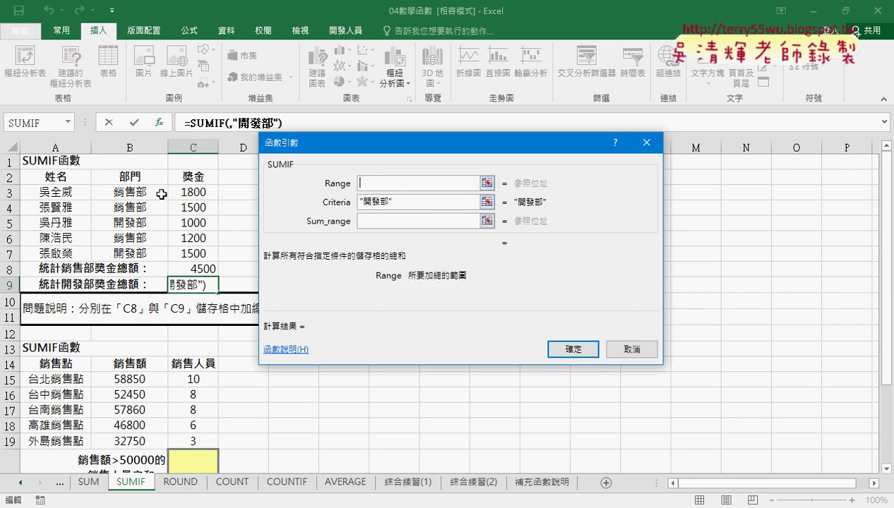
left_click_drag(141, 192, 141, 253)
left_click(360, 225)
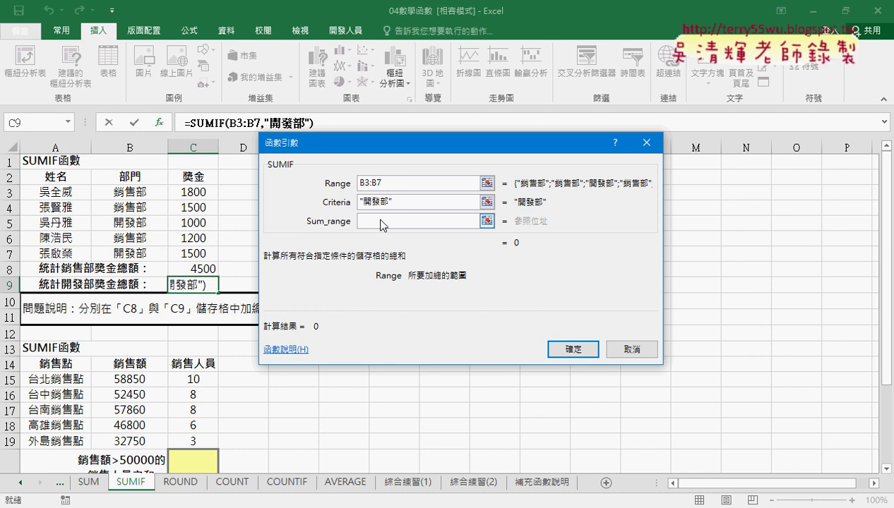
left_click_drag(196, 192, 203, 254)
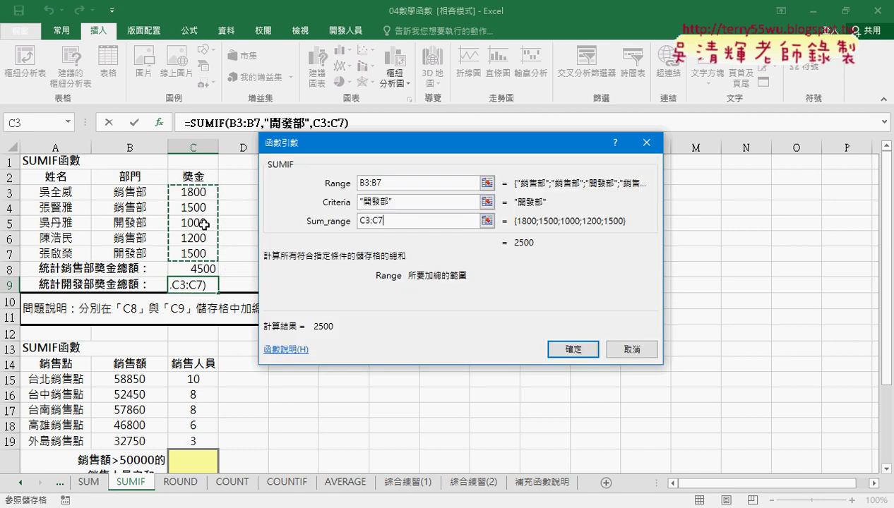
left_click(566, 345)
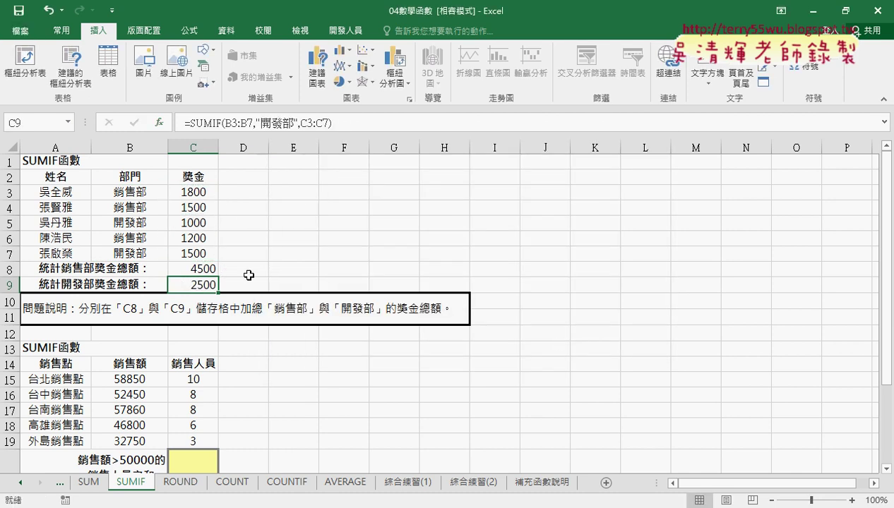
scroll(360, 303, "down", 1)
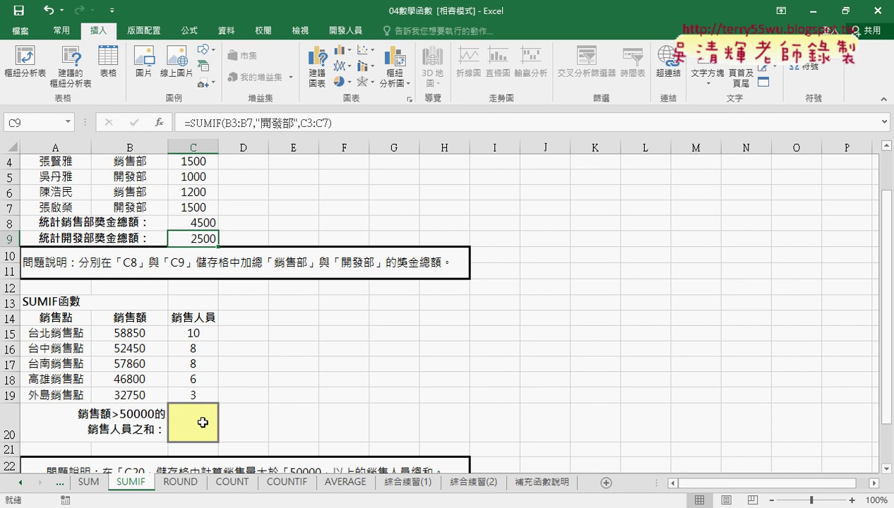
left_click(199, 222)
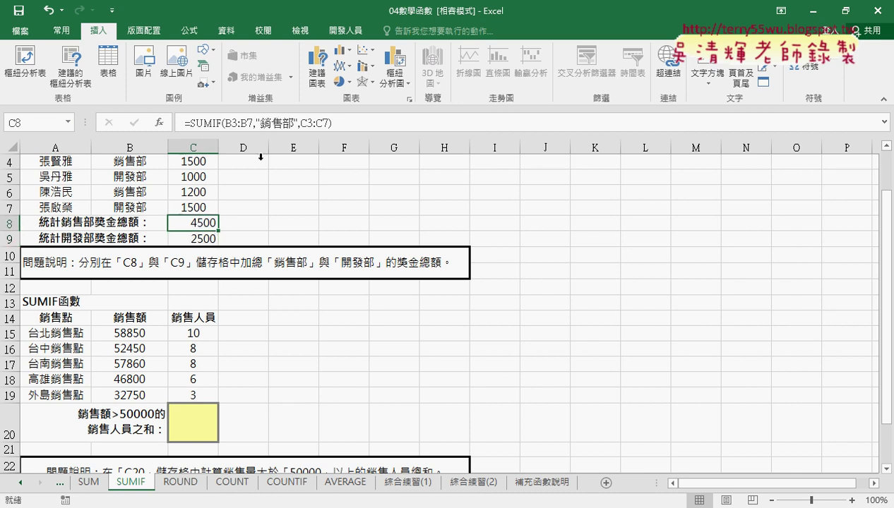
left_click(201, 122)
left_click(160, 122)
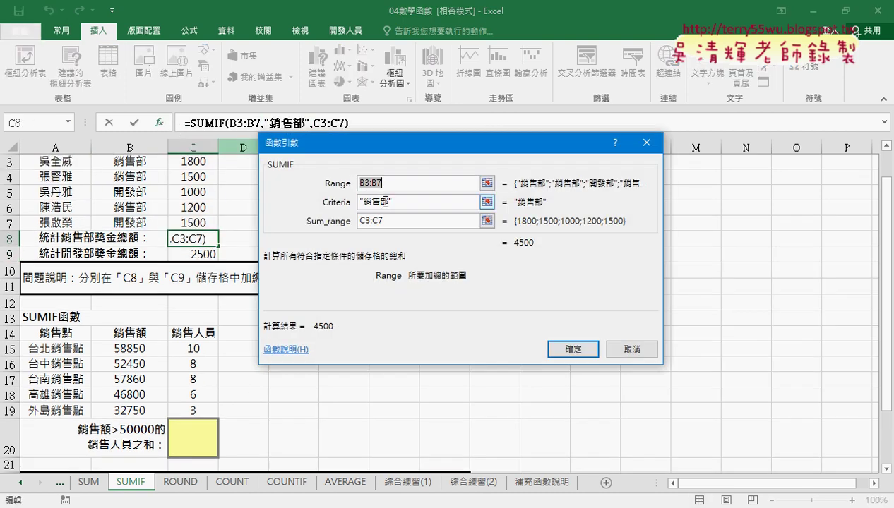
left_click(387, 202)
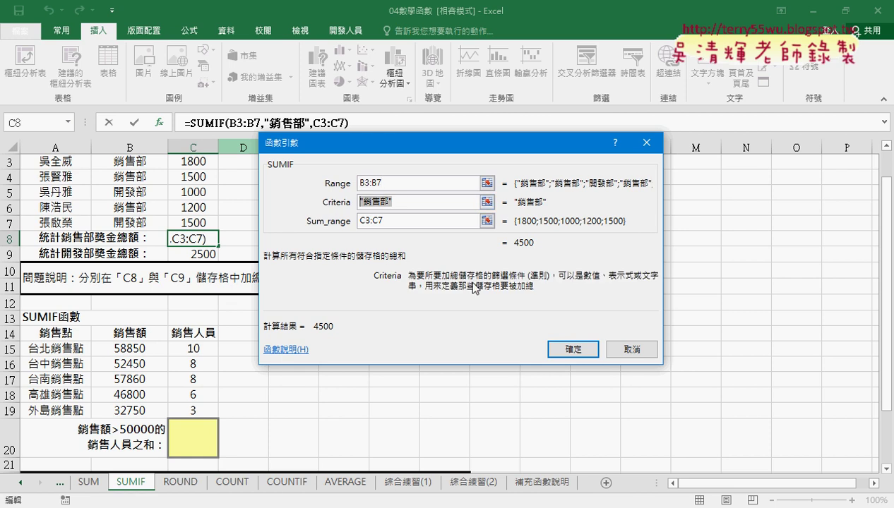
left_click(627, 350)
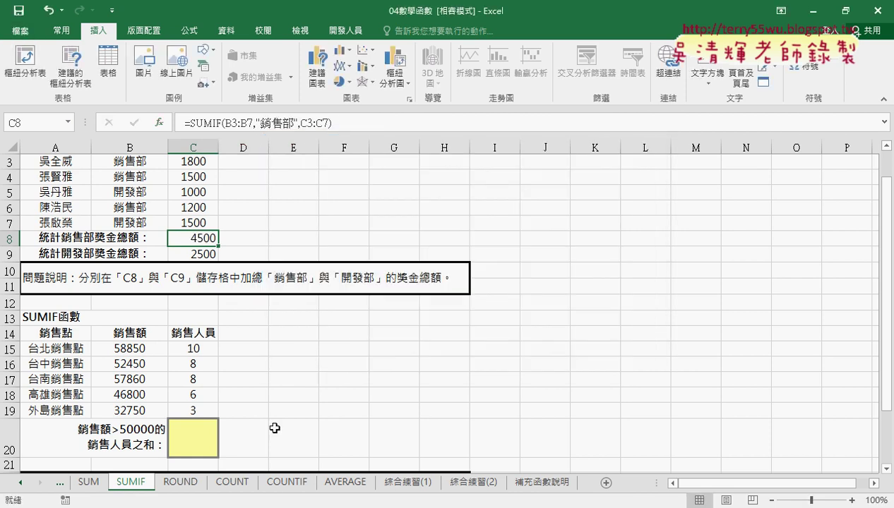
left_click(188, 430)
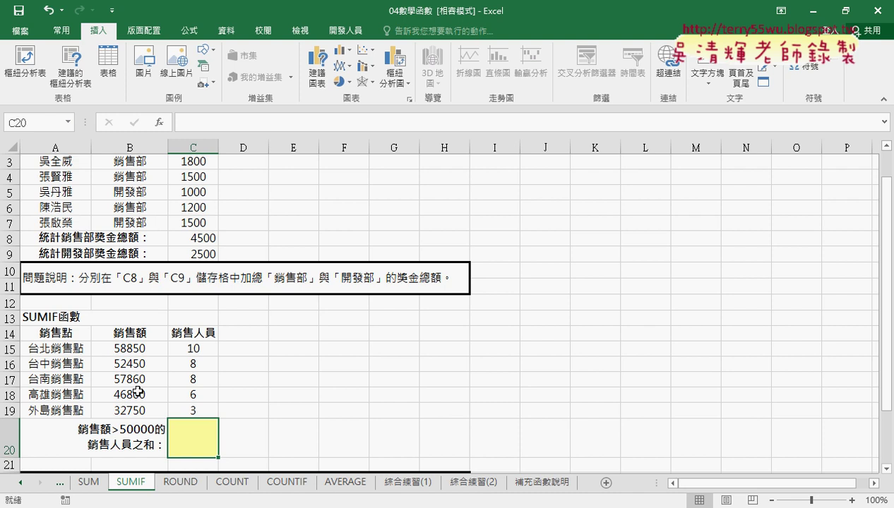
left_click_drag(123, 349, 131, 409)
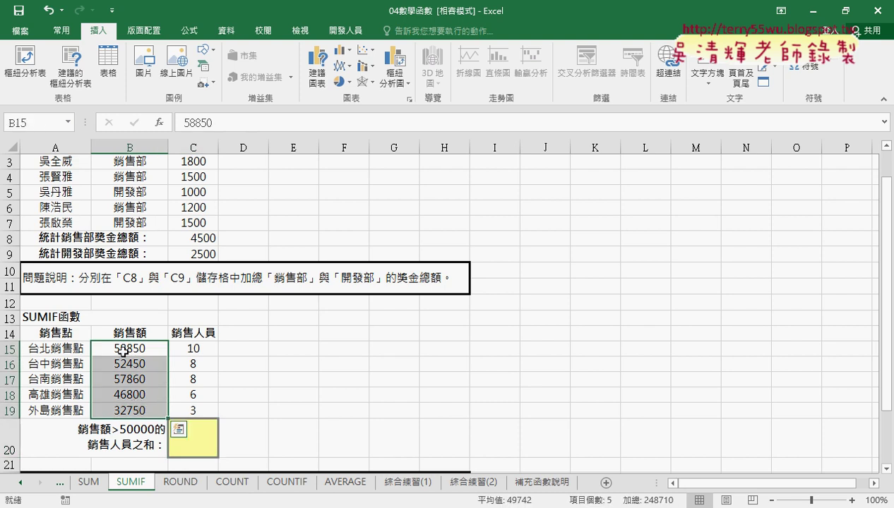
left_click_drag(195, 349, 199, 409)
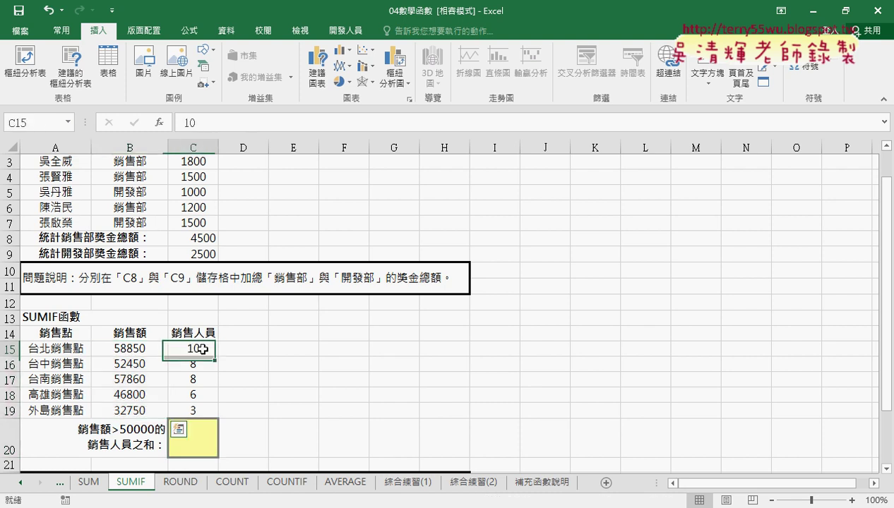
left_click(198, 432)
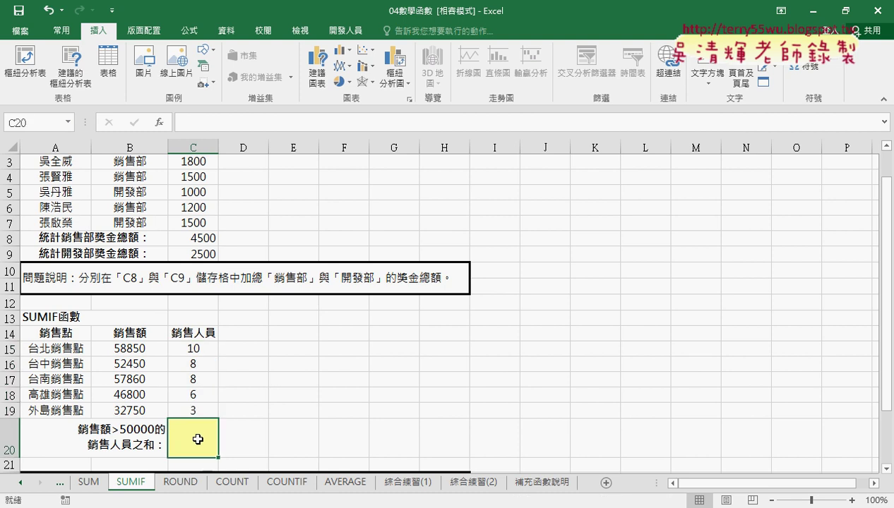
Step: Enter =SUMIF(B15:B19,">50000",C15:C19) in C20 so it returns 26 salespeople
left_click(161, 123)
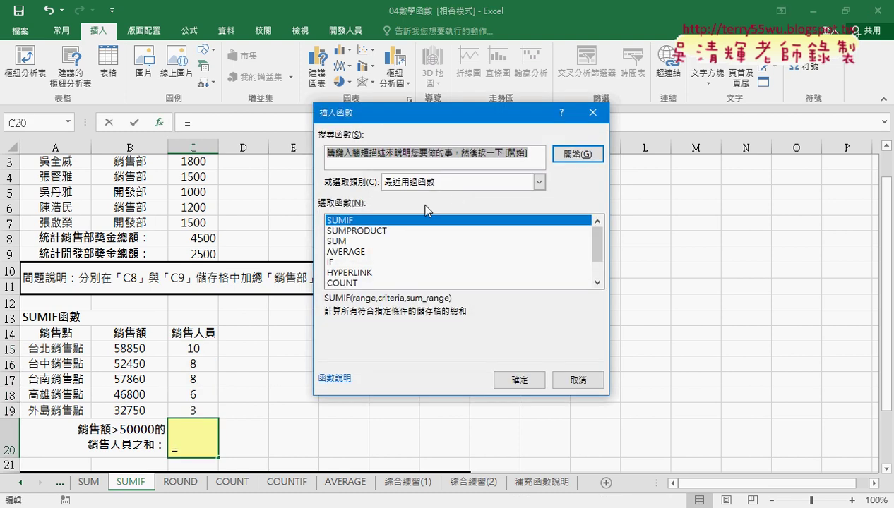
left_click(526, 381)
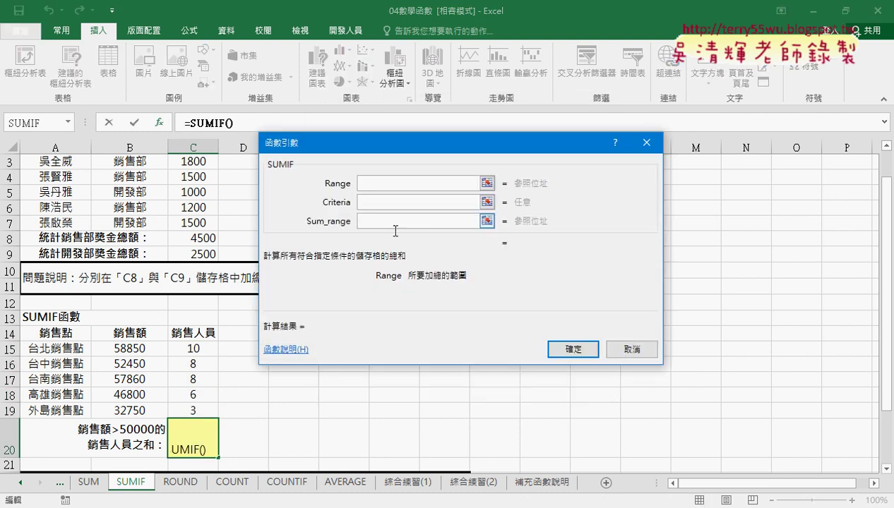
left_click(414, 205)
type(">")
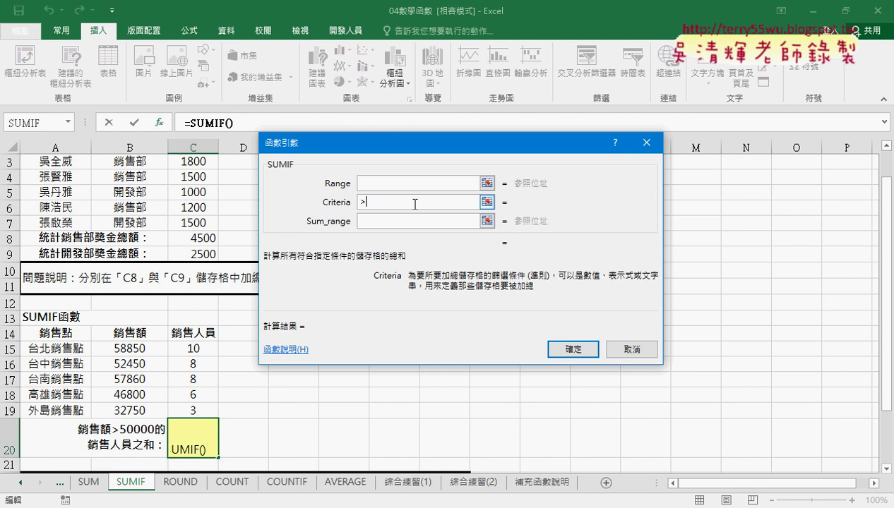
type("50000")
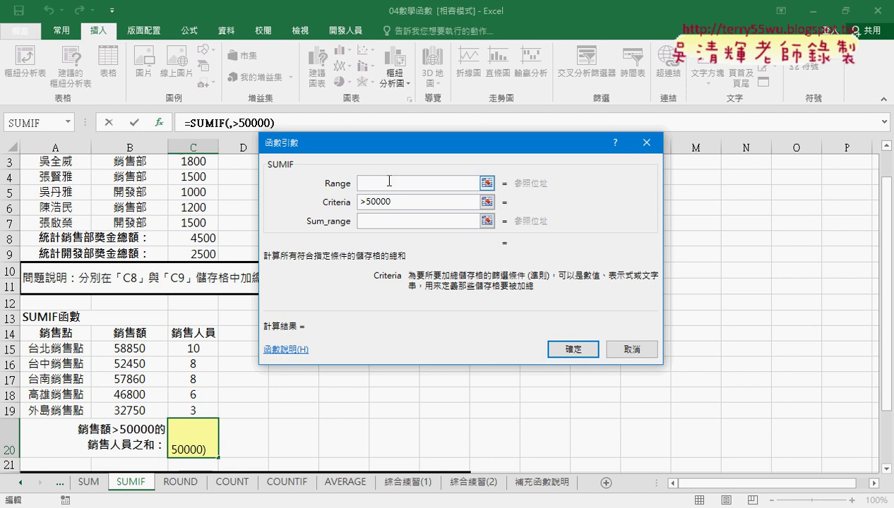
left_click(388, 182)
left_click_drag(396, 203, 363, 203)
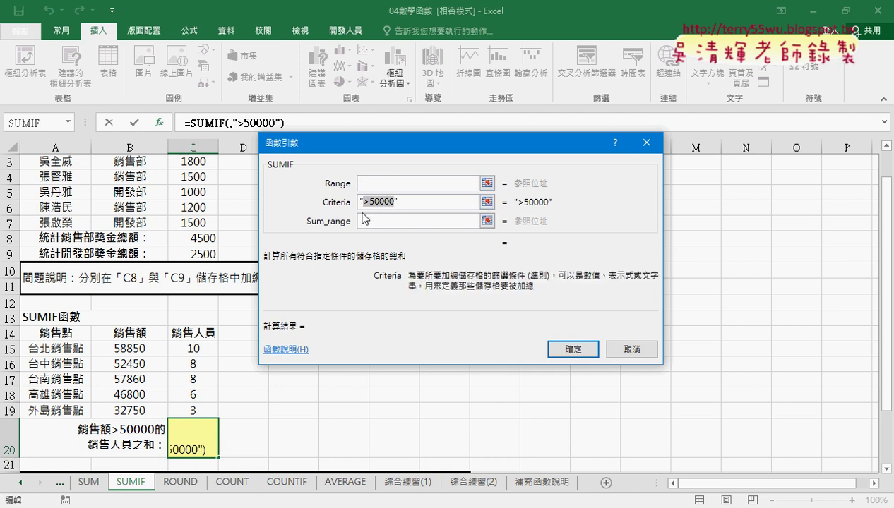
left_click(405, 182)
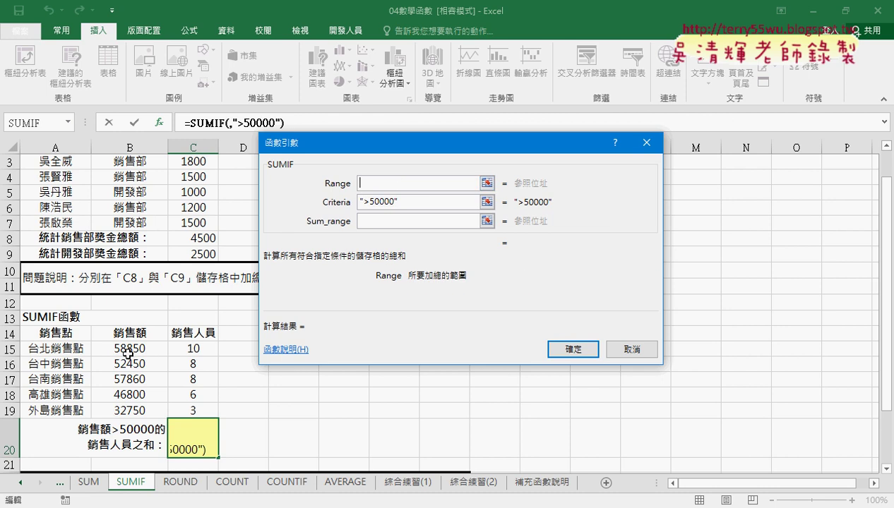
left_click_drag(128, 351, 136, 408)
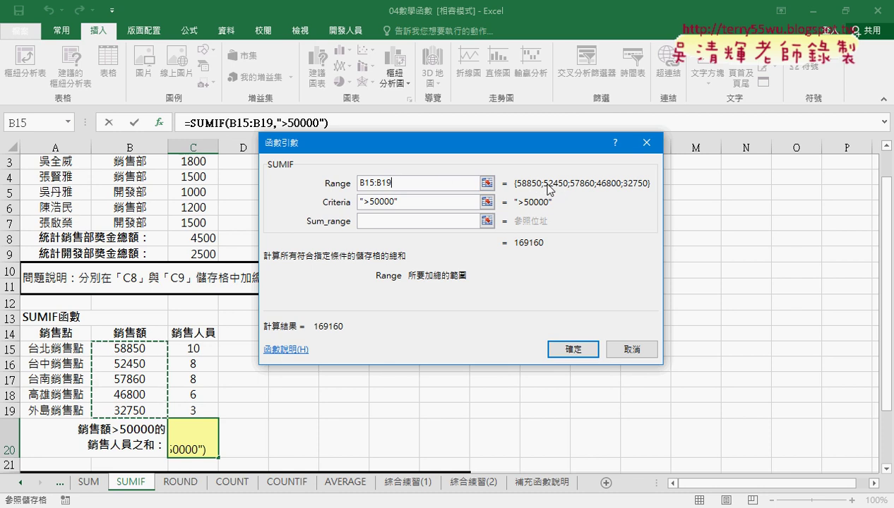
left_click(427, 221)
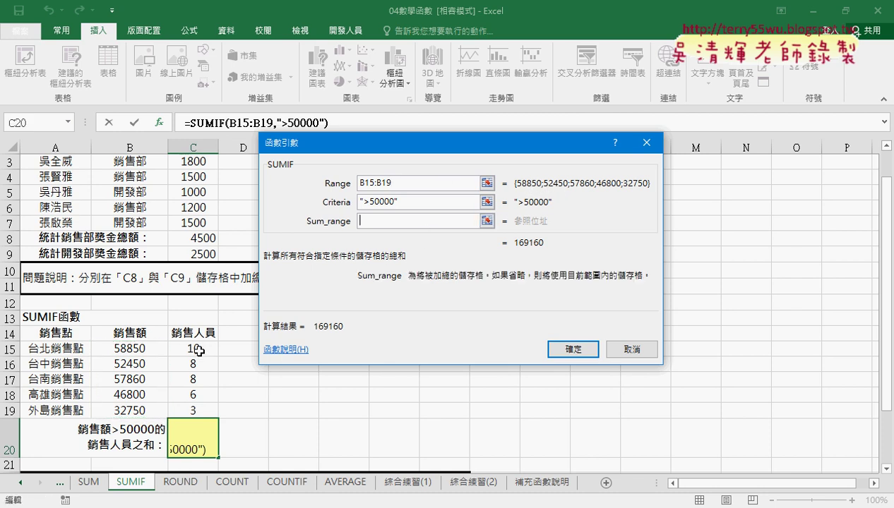
left_click_drag(199, 351, 201, 410)
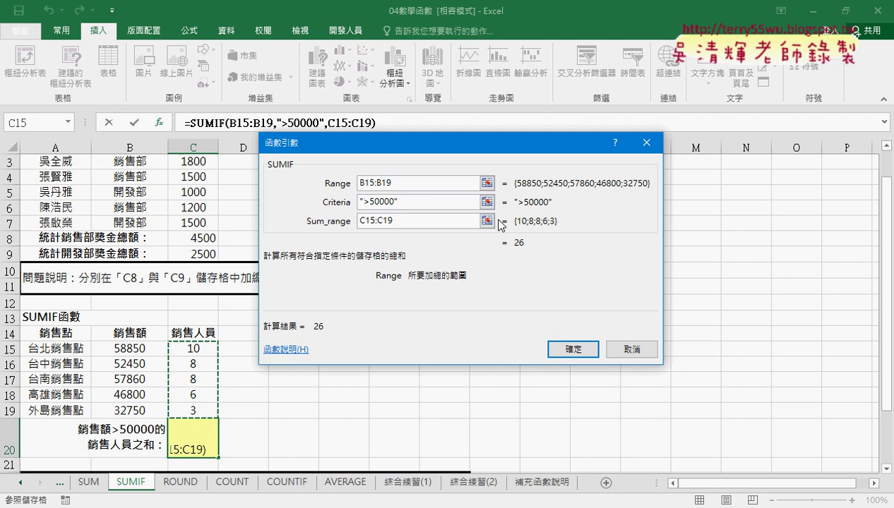
left_click(565, 347)
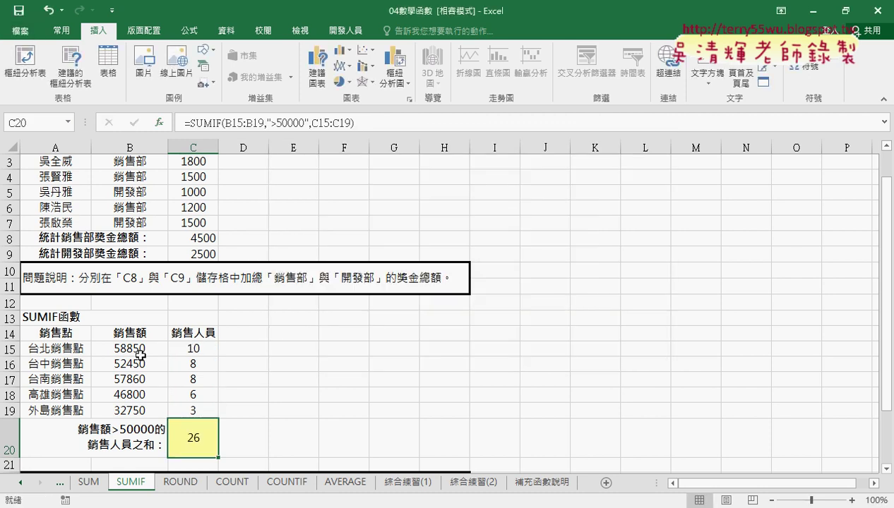
Step: Highlight the locations above 50000, then enlarge the exercise picture on the 綜合練習(2) sheet
left_click_drag(135, 349, 193, 379)
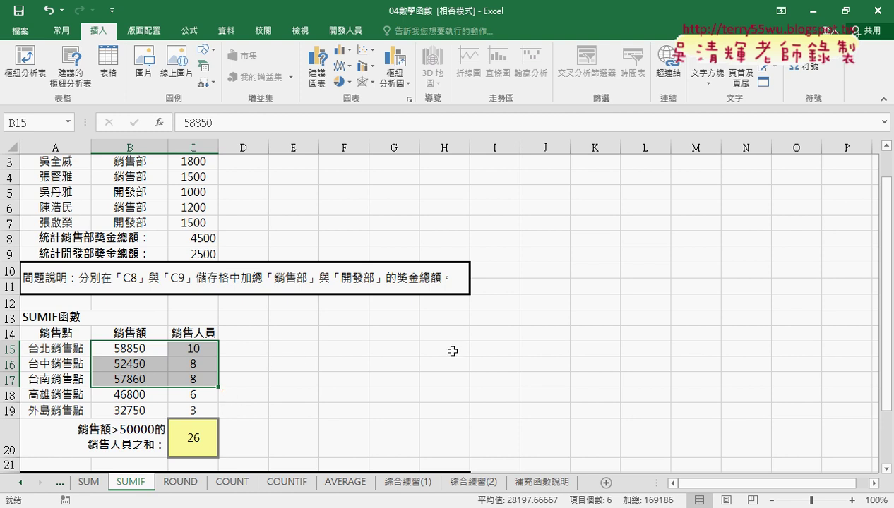
left_click(483, 490)
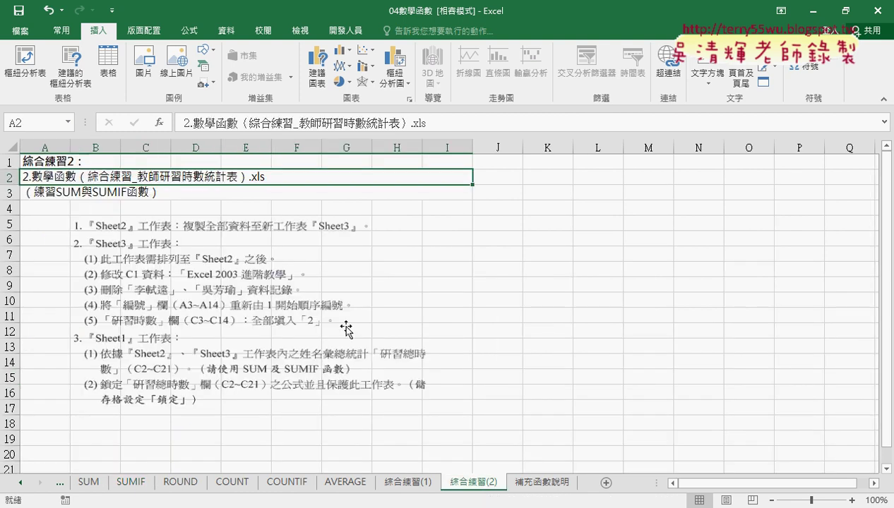
left_click(300, 302)
left_click_drag(453, 411, 551, 454)
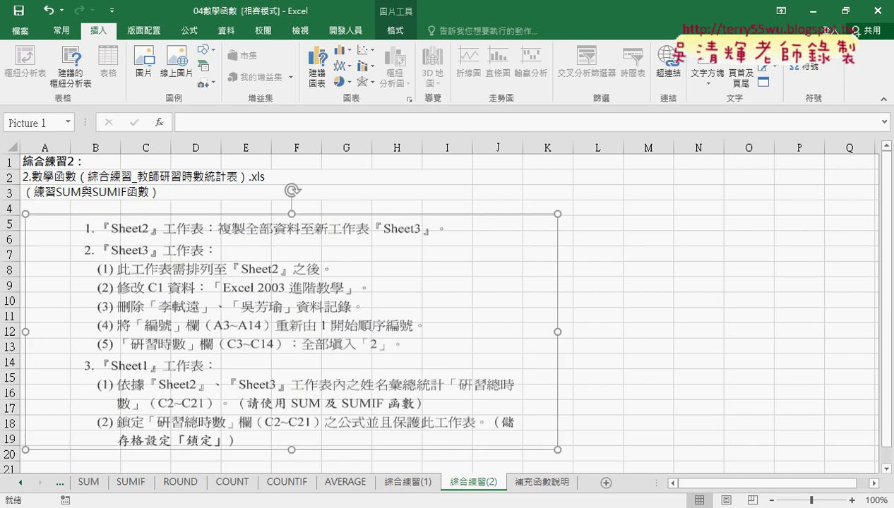
Step: Open the 教師研習時數統計表 workbook from the 04數學函數 folder and compare Sheet1 with Sheet2
mouse_move(379, 507)
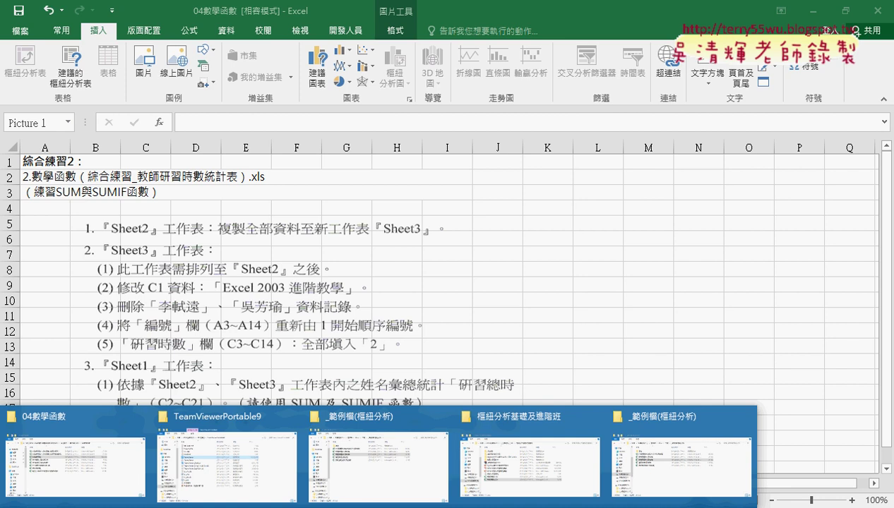
left_click(108, 471)
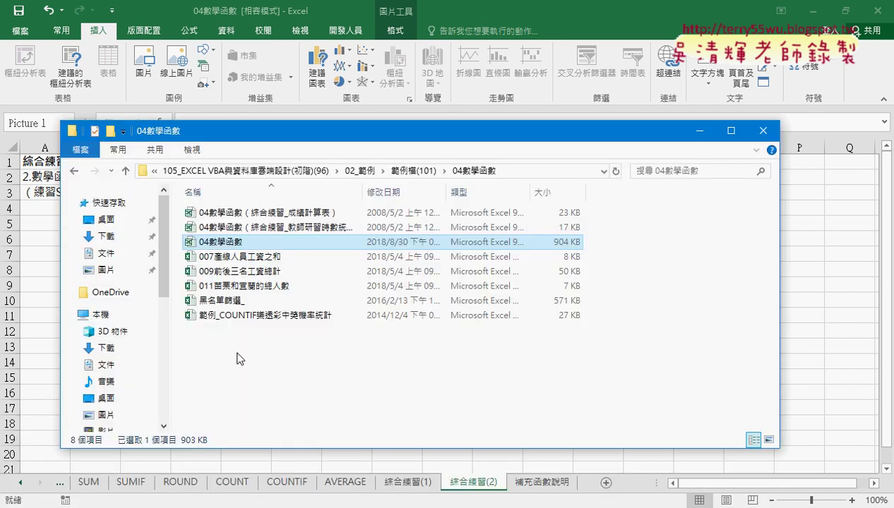
double_click(362, 192)
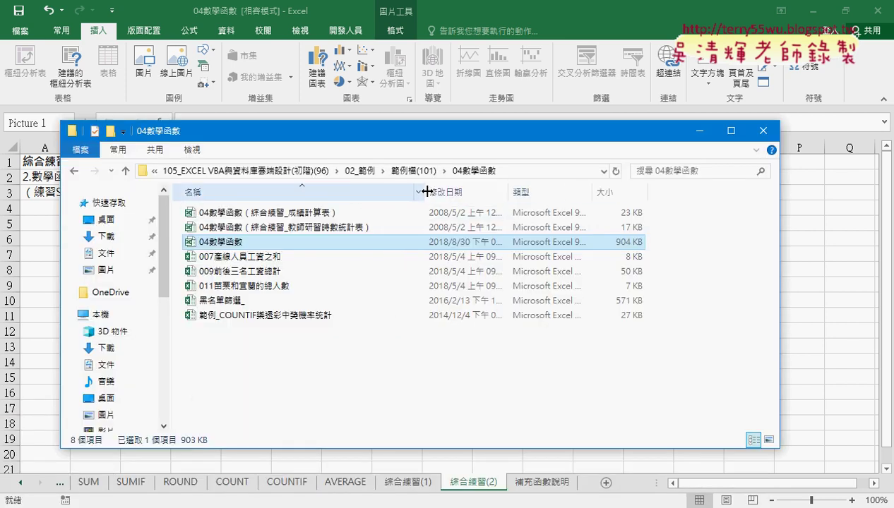
left_click(323, 229)
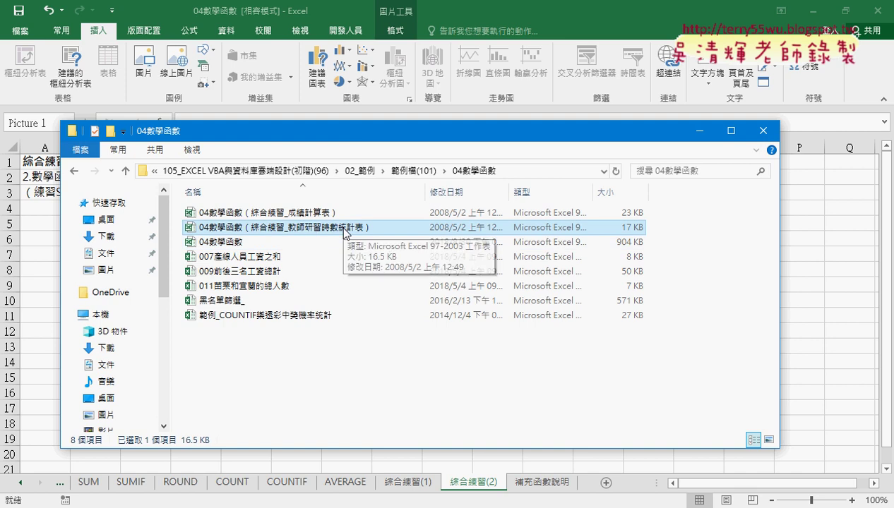
double_click(344, 229)
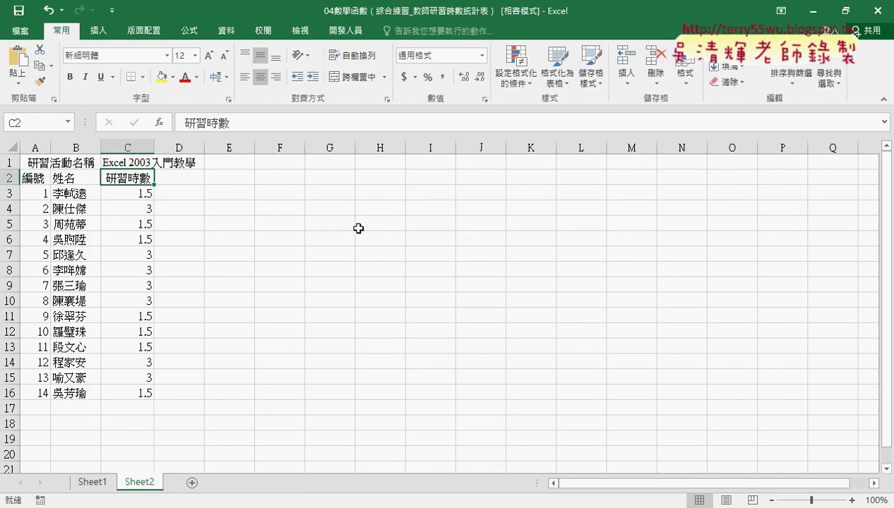
left_click(102, 483)
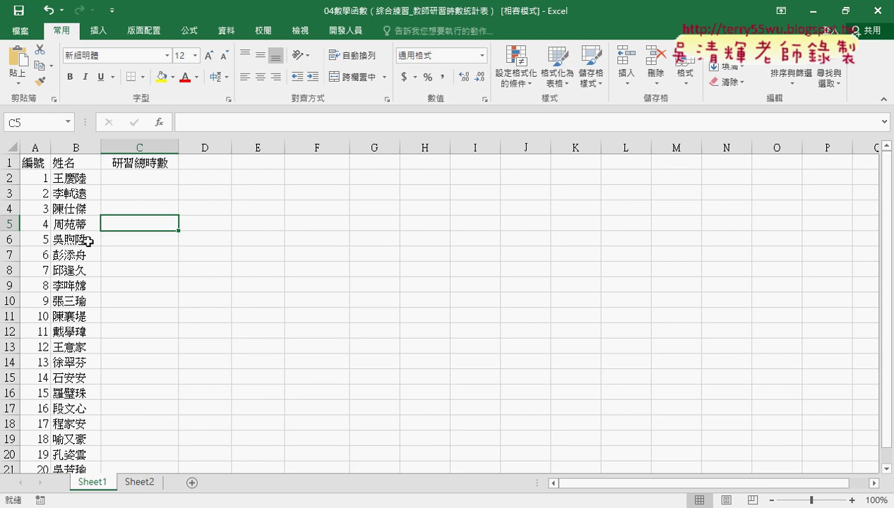
left_click(144, 483)
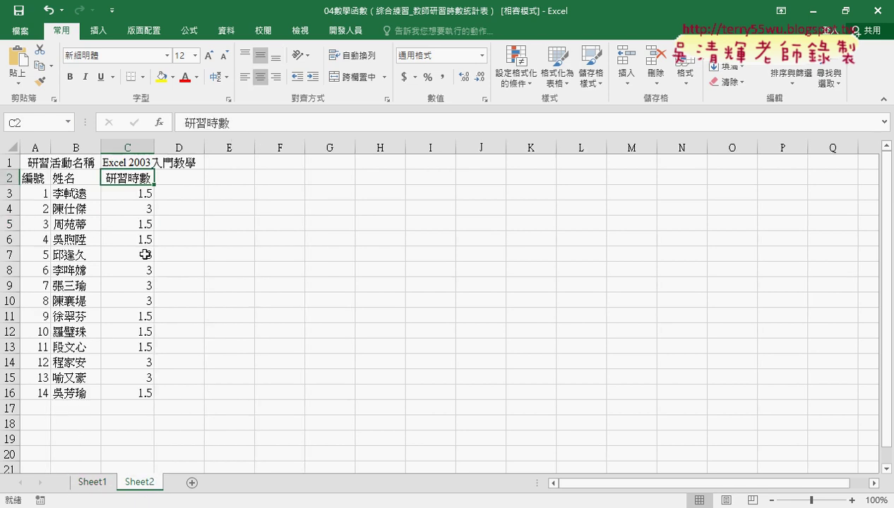
left_click(101, 483)
Step: Select C2:C18 under the 研習總時數 heading on Sheet1
left_click_drag(138, 173, 154, 418)
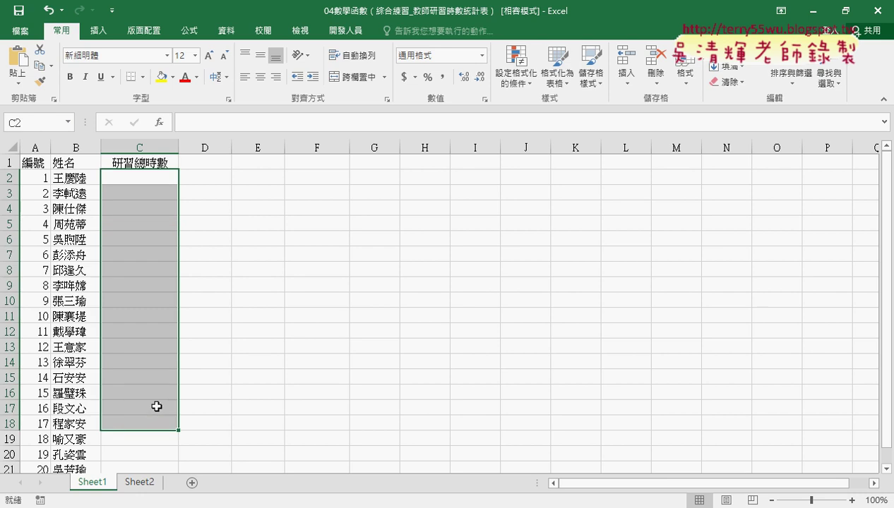